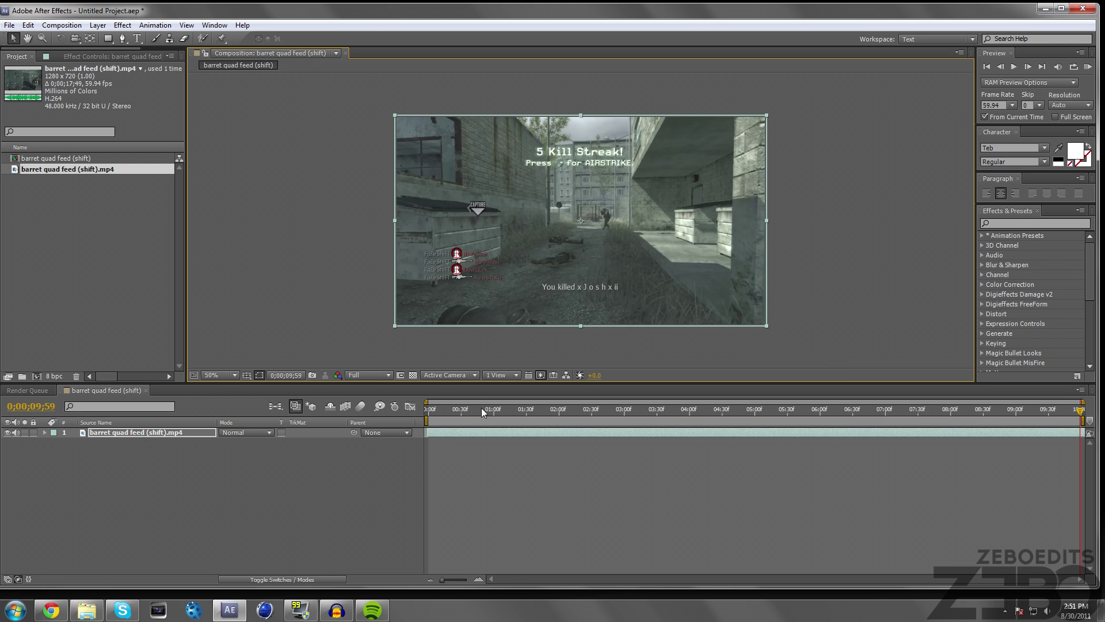
Scrub the timeline to preview the clip's opening second
{"action": "left_click_drag", "start_coordinate": [475, 411], "coordinate": [869, 415]}
{"action": "left_click", "coordinate": [496, 410]}
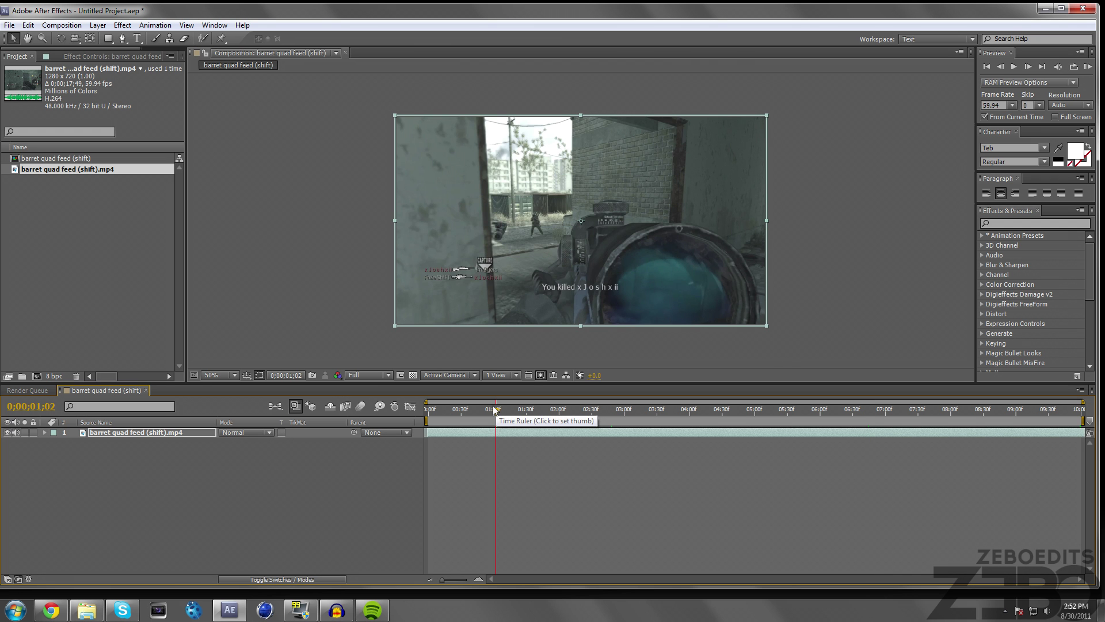
{"action": "left_click_drag", "start_coordinate": [494, 410], "coordinate": [429, 410]}
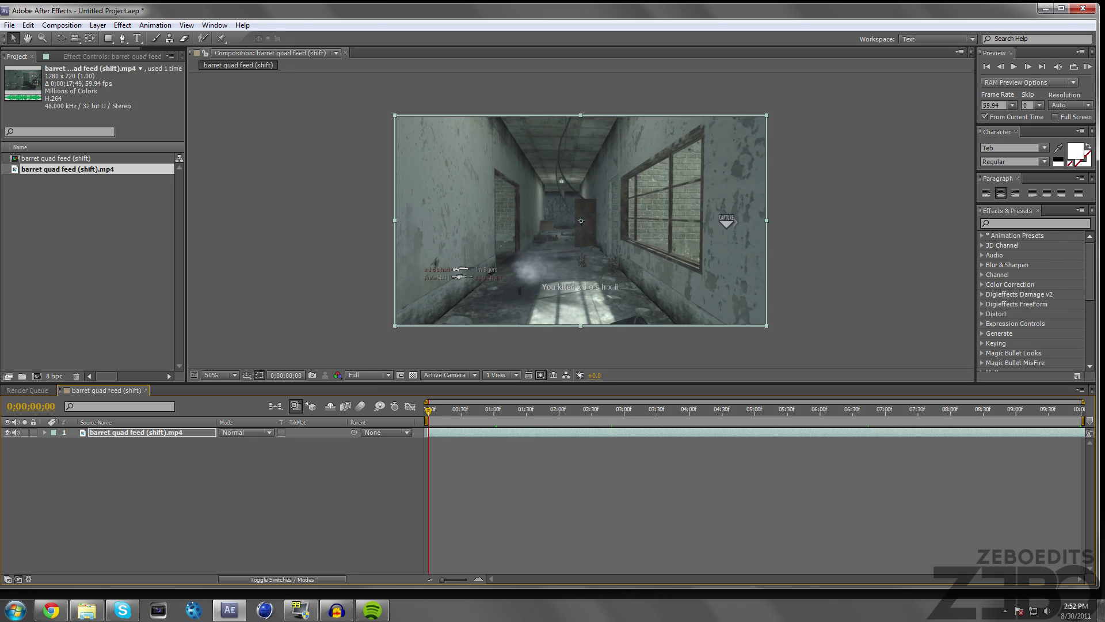
{"action": "mouse_move", "coordinate": [444, 408]}
{"action": "left_mouse_down"}
{"action": "mouse_move", "coordinate": [489, 410]}
{"action": "mouse_move", "coordinate": [428, 410]}
{"action": "left_mouse_up"}
{"action": "left_click", "coordinate": [1008, 223]}
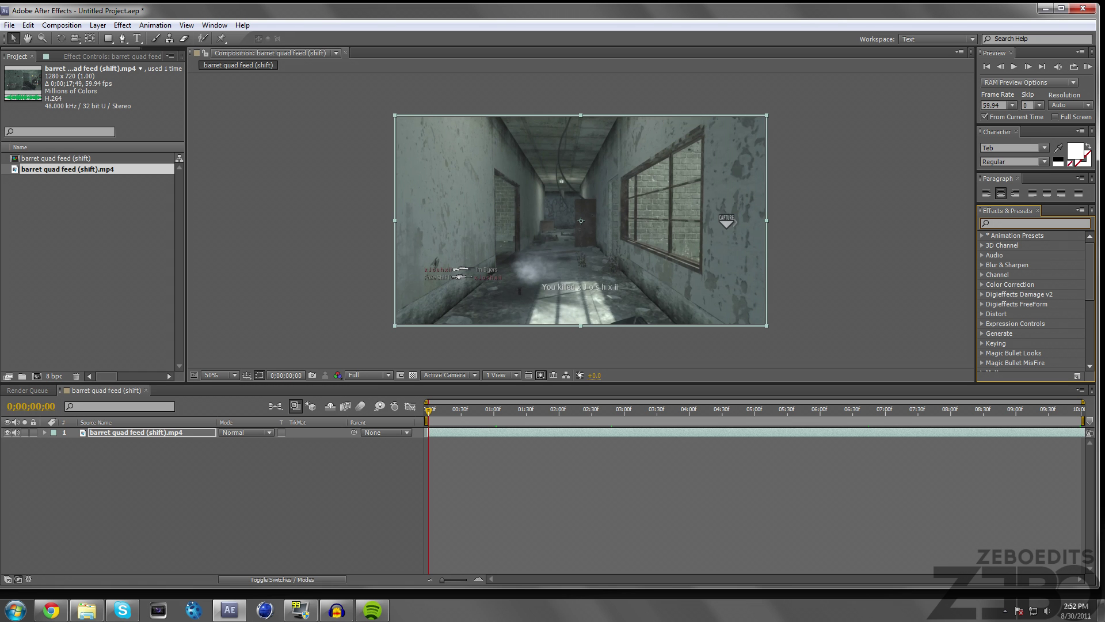
{"action": "mouse_move", "coordinate": [476, 409]}
{"action": "left_mouse_down"}
{"action": "mouse_move", "coordinate": [491, 409]}
{"action": "mouse_move", "coordinate": [465, 410]}
{"action": "left_mouse_up"}
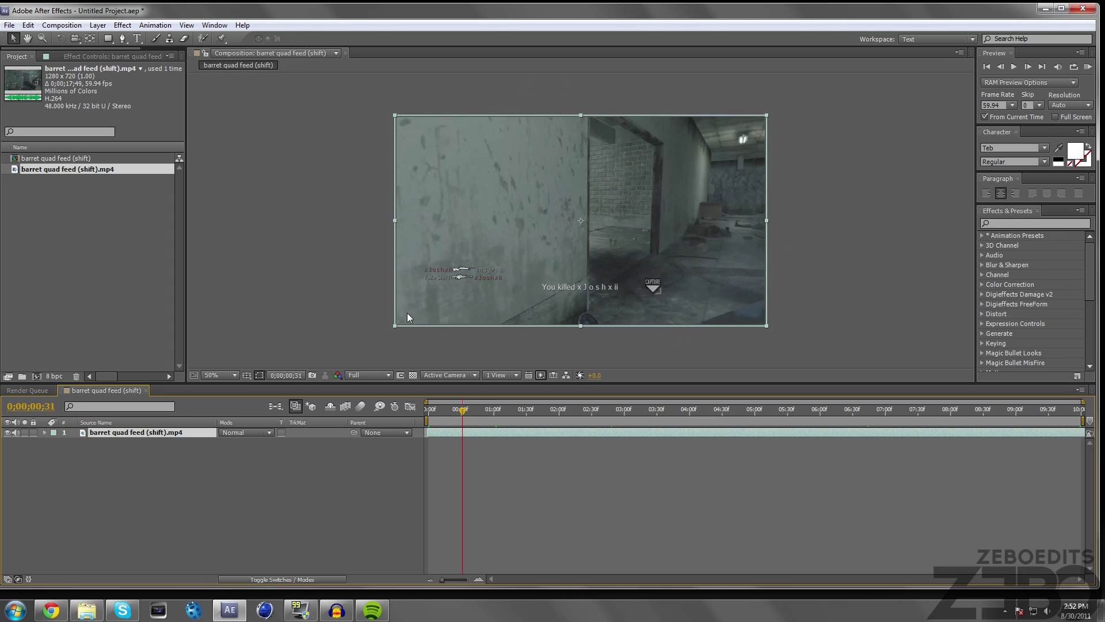
Search 'sharpen' and apply Sharpen to the gameplay clip layer with Amount 13
{"action": "key", "text": "ctrl+5"}
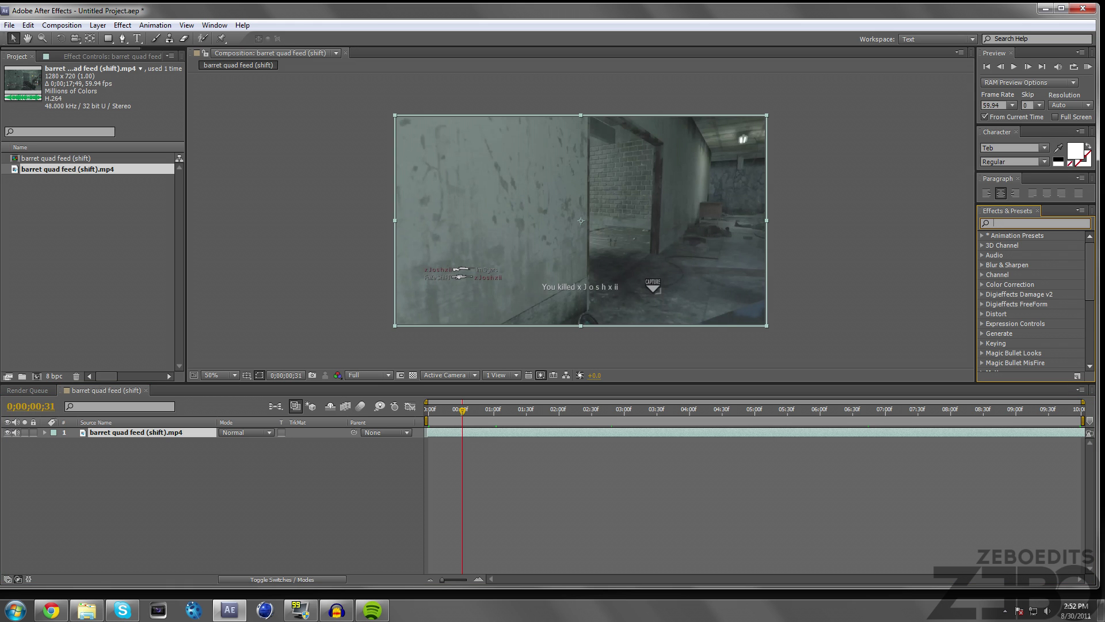
{"action": "type", "text": "sharpe"}
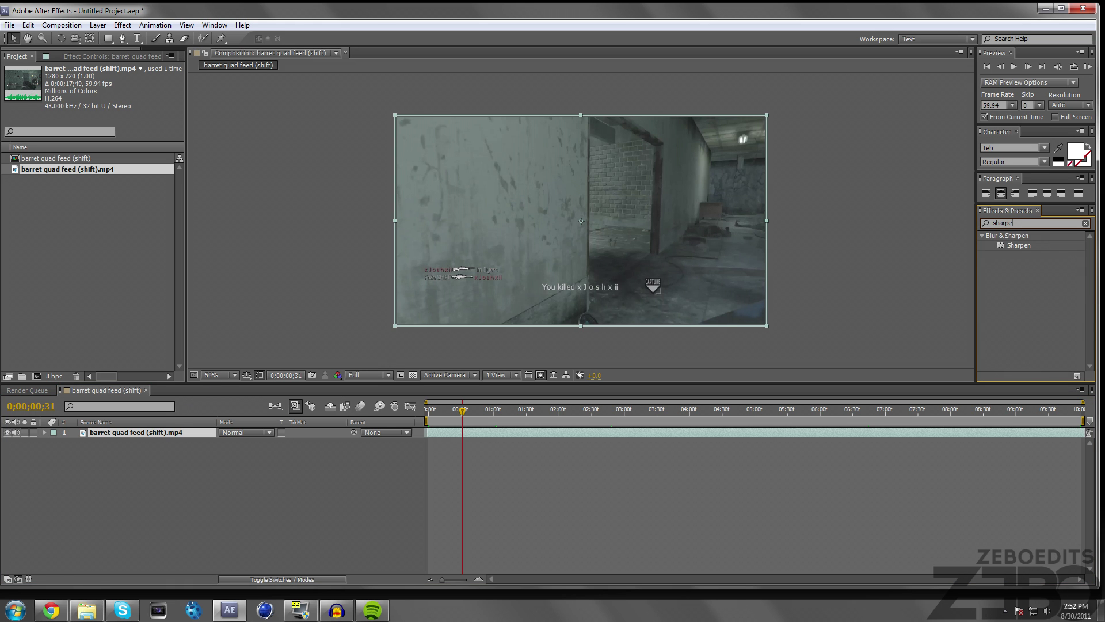
{"action": "type", "text": "n"}
{"action": "left_click_drag", "start_coordinate": [1019, 245], "coordinate": [164, 436]}
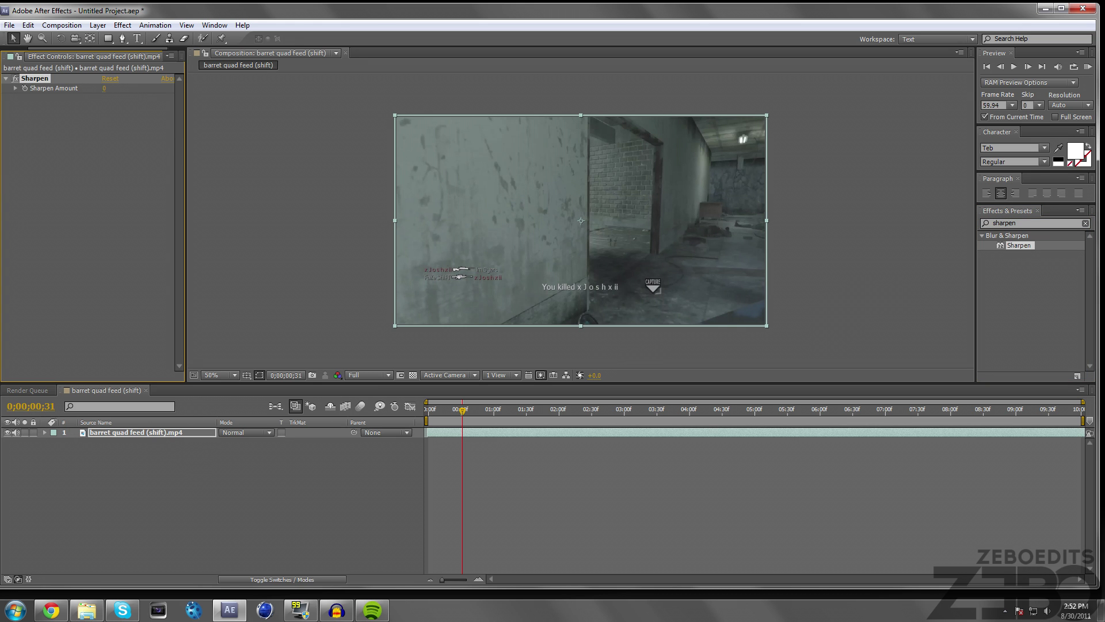
{"action": "left_click", "coordinate": [104, 88]}
{"action": "type", "text": "13"}
{"action": "key", "text": "Return"}
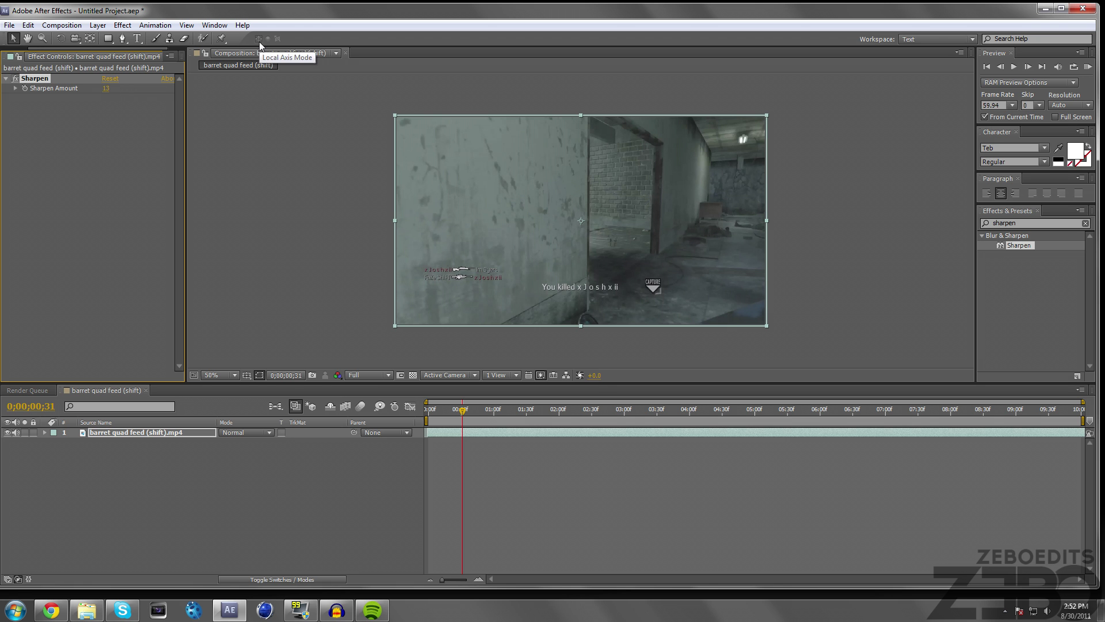
Move to frame 0;00;00;53 and reveal the layer's Sharpen effect with its amount
{"action": "left_click", "coordinate": [485, 411]}
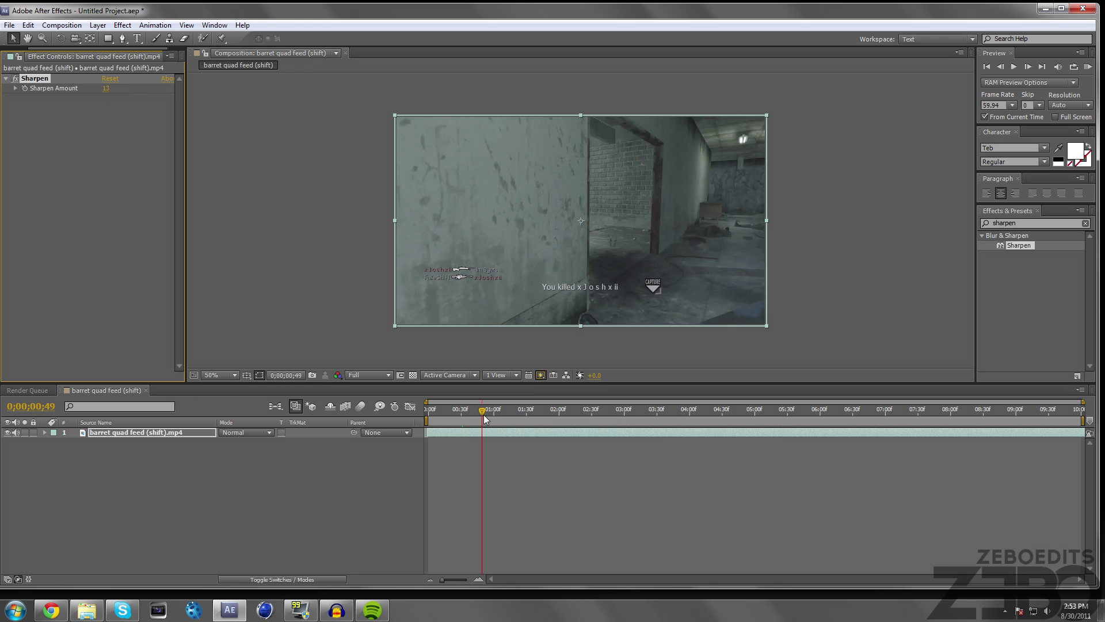
{"action": "left_click", "coordinate": [158, 433]}
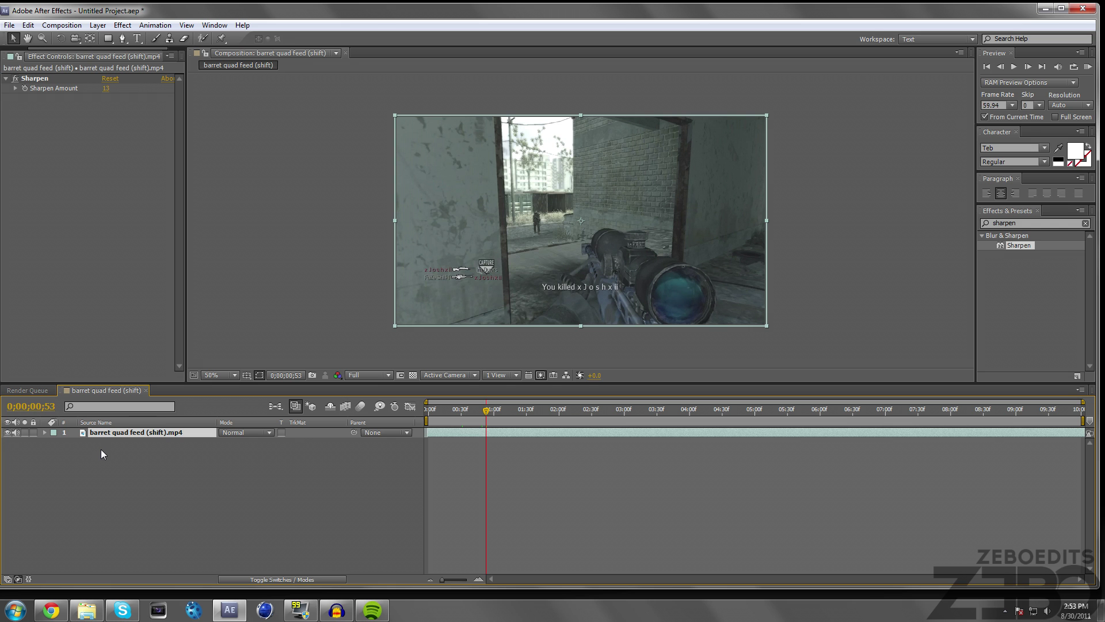
{"action": "key", "text": "e"}
{"action": "left_click", "coordinate": [64, 442]}
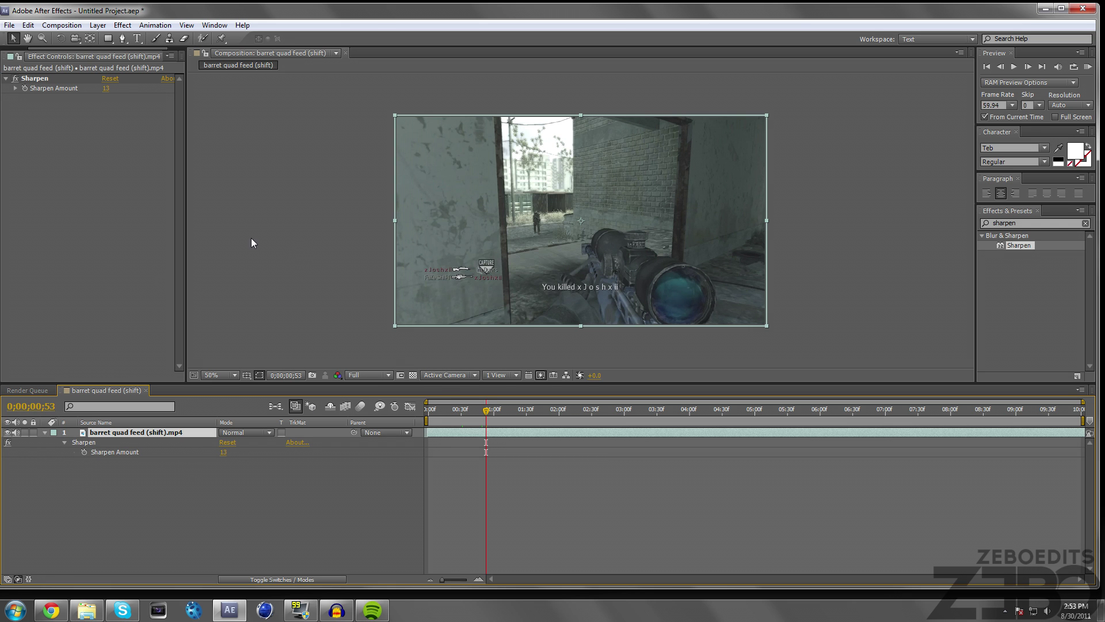
Add the composition to the Render Queue with Best Settings using a custom 29.97 fps frame rate
{"action": "left_click", "coordinate": [79, 25]}
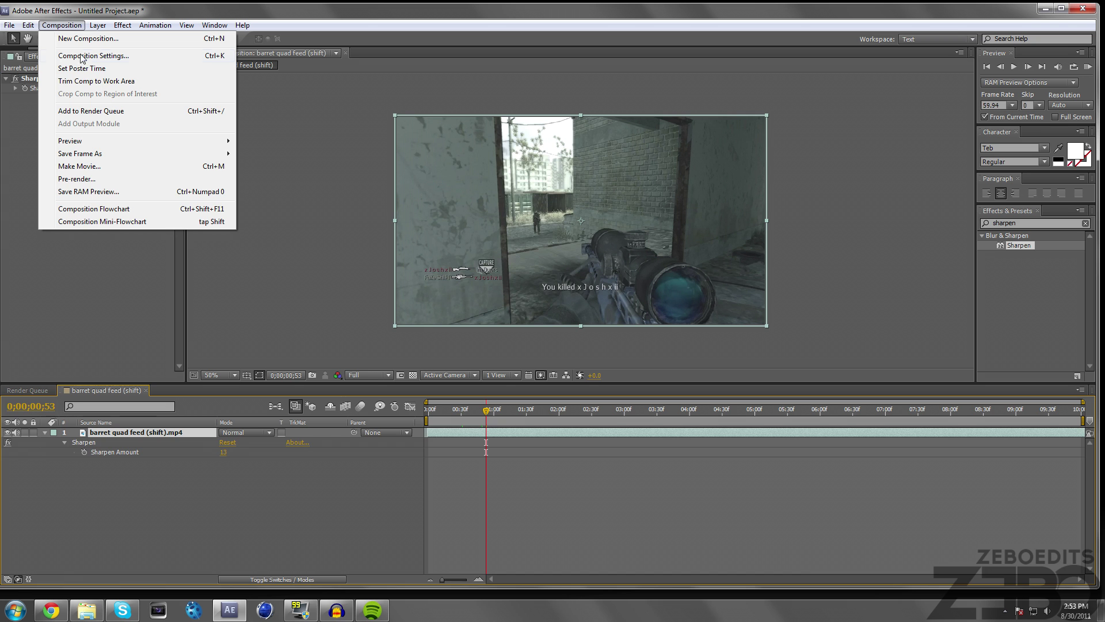
{"action": "left_click", "coordinate": [92, 110]}
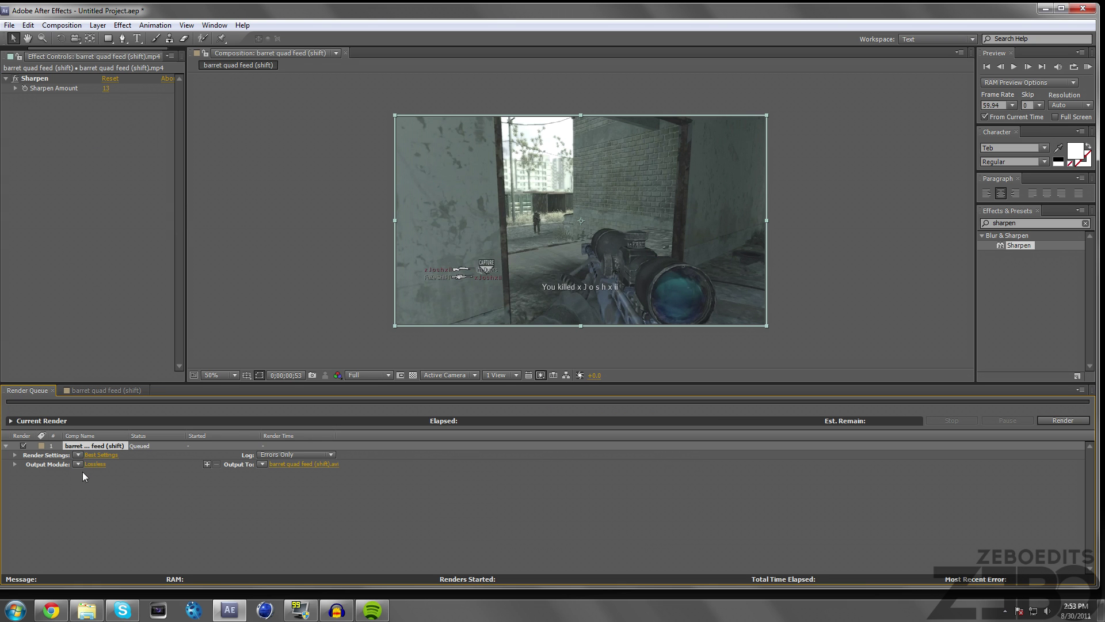
{"action": "left_click", "coordinate": [95, 455]}
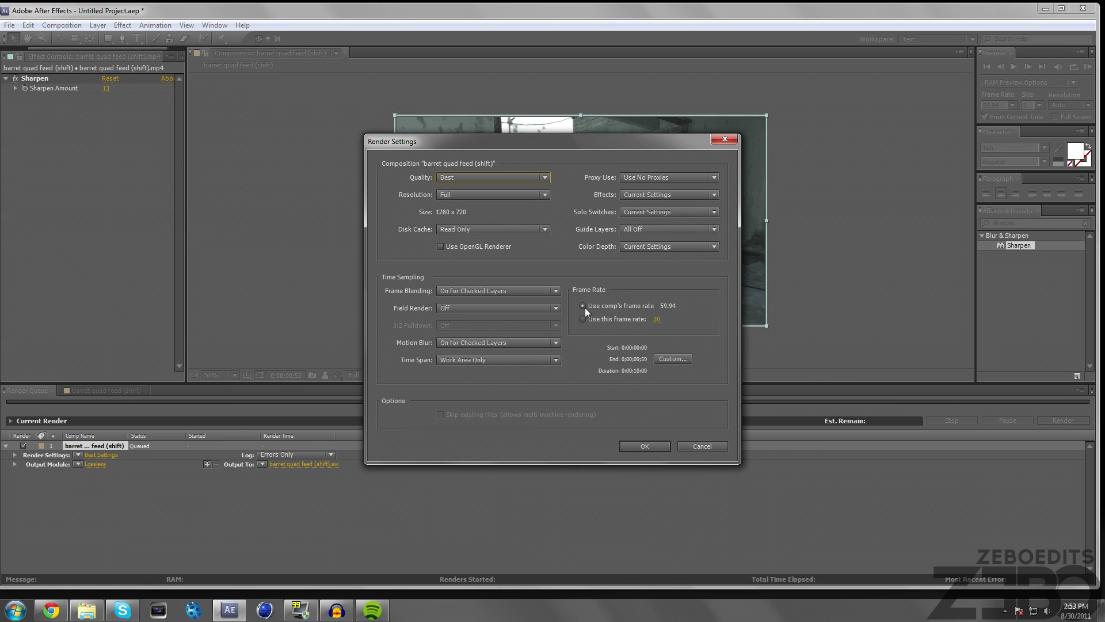
{"action": "left_click", "coordinate": [622, 320]}
{"action": "left_click", "coordinate": [652, 319]}
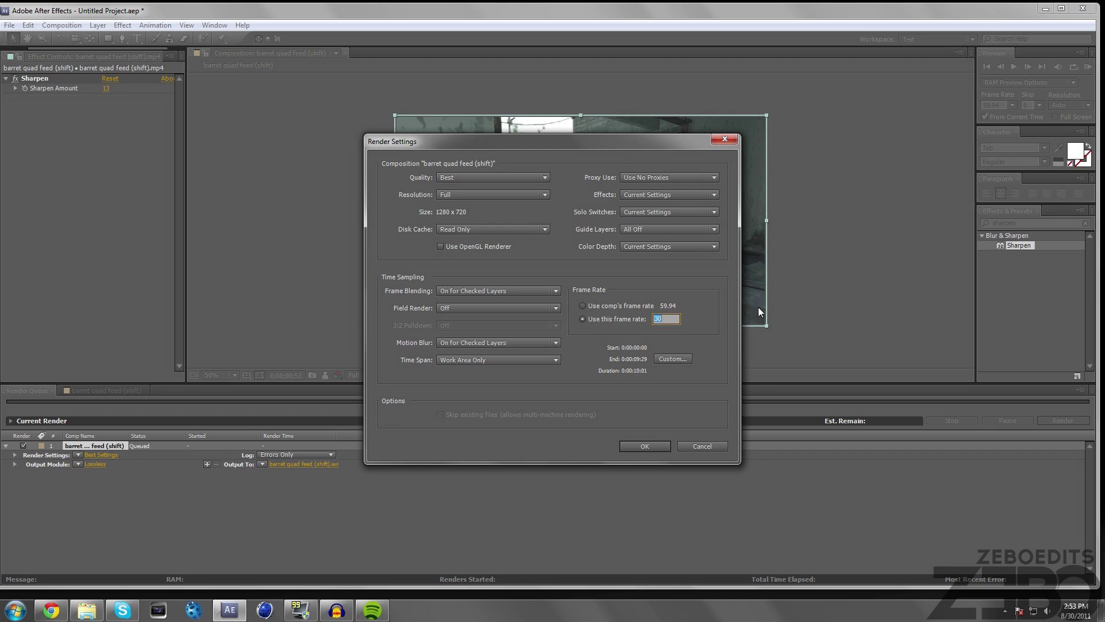
{"action": "type", "text": "29.97"}
{"action": "left_click", "coordinate": [654, 446]}
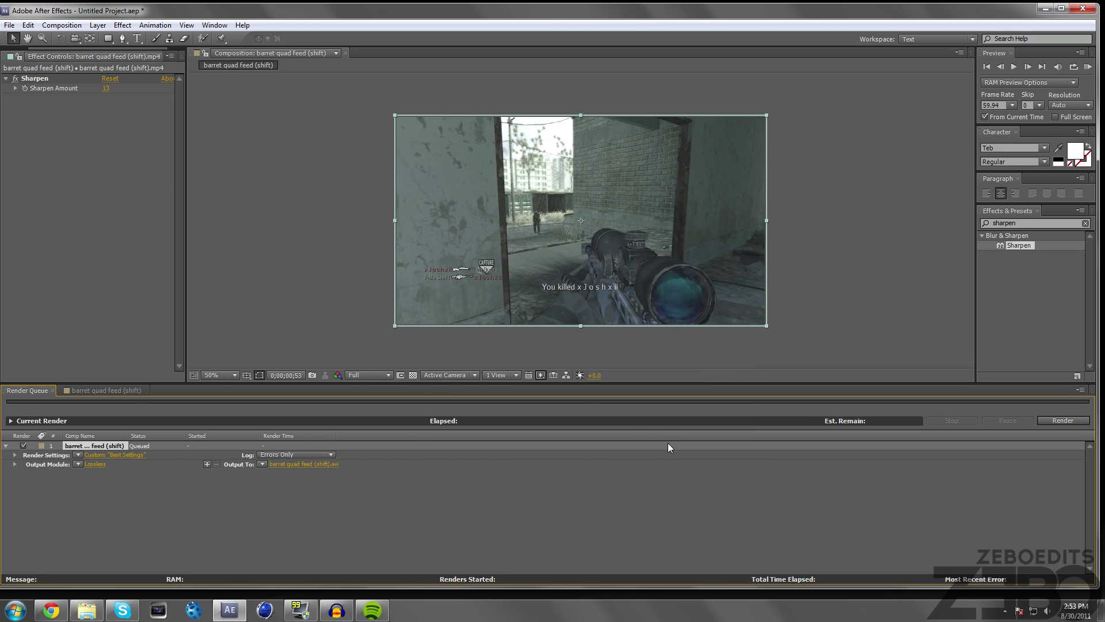
Apply the Zebo output module preset to the queued item
{"action": "left_click", "coordinate": [81, 464]}
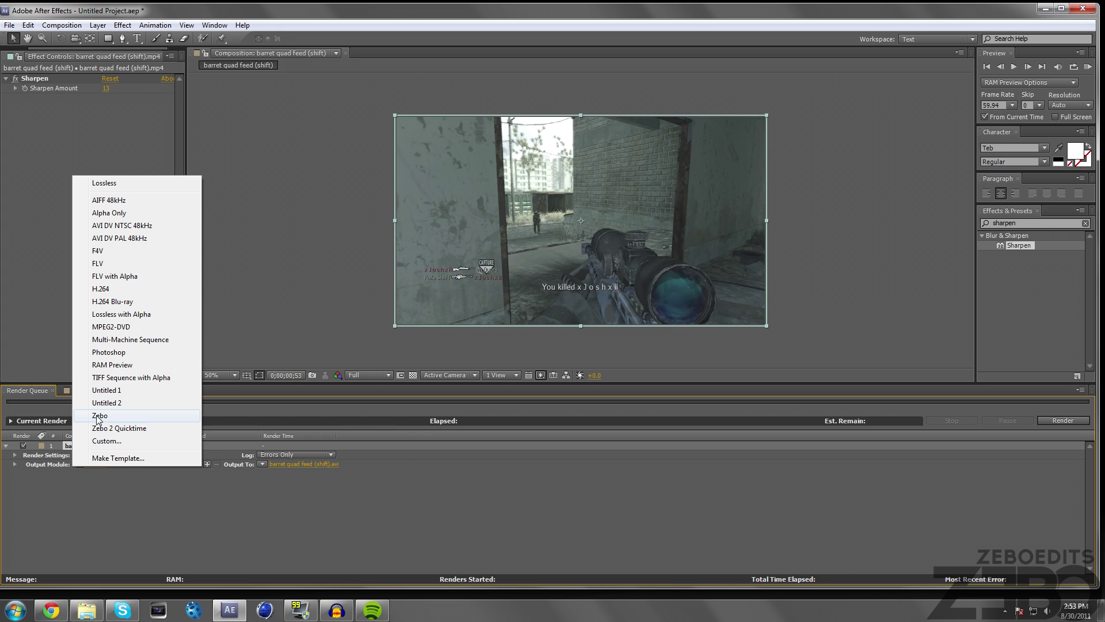
{"action": "left_click", "coordinate": [99, 416]}
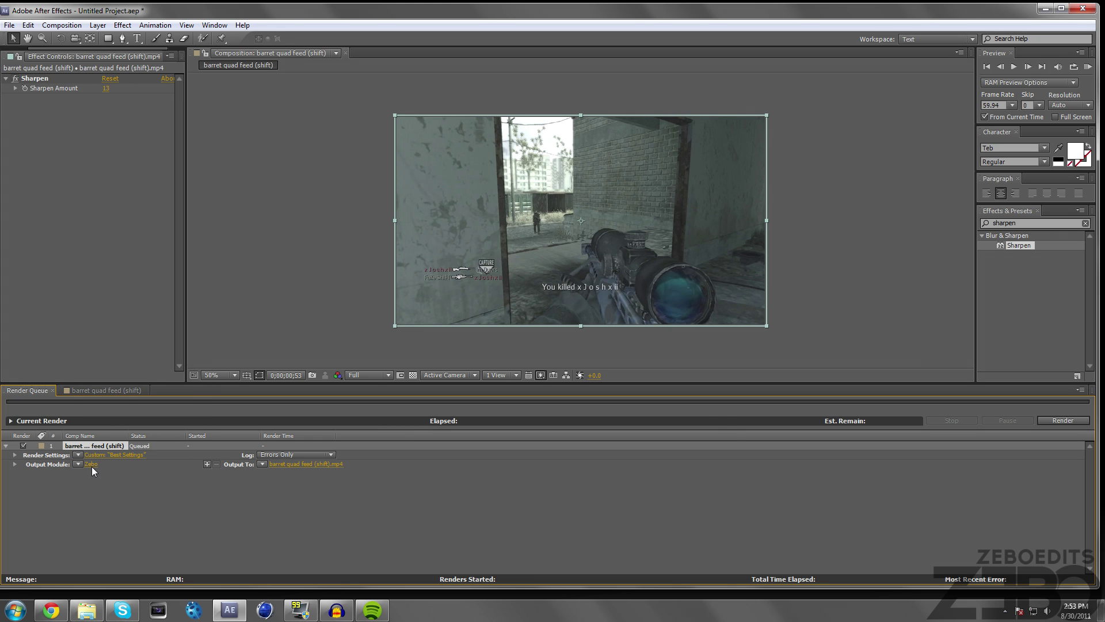
{"action": "left_click", "coordinate": [91, 465]}
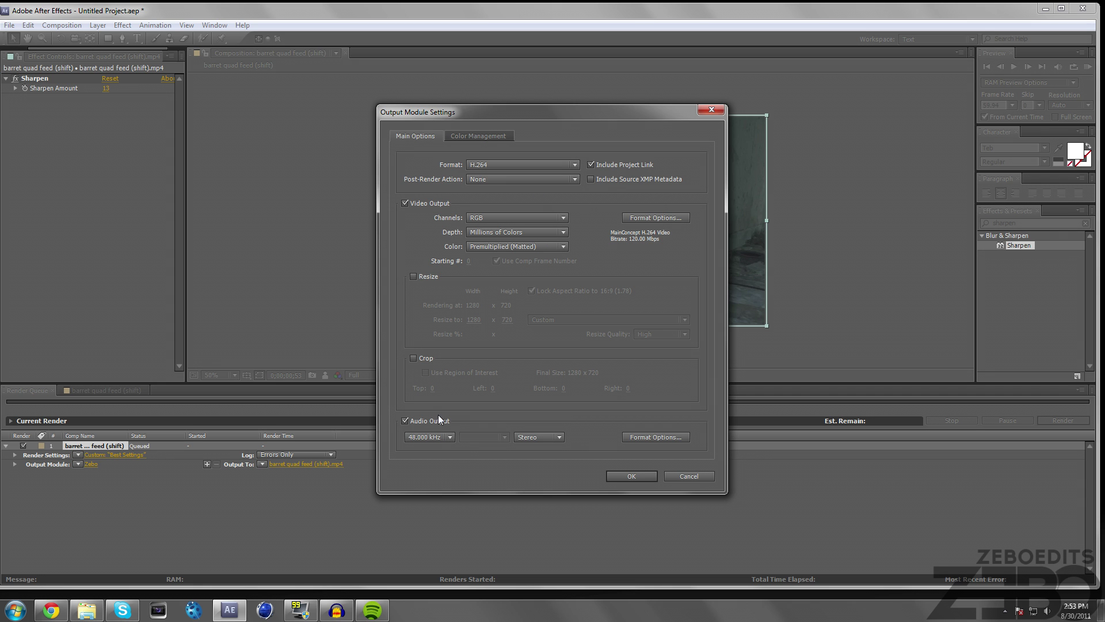
Set the H.264 options to Main profile, level 5.1 and a 120 Mbps bitrate
{"action": "left_click", "coordinate": [659, 217]}
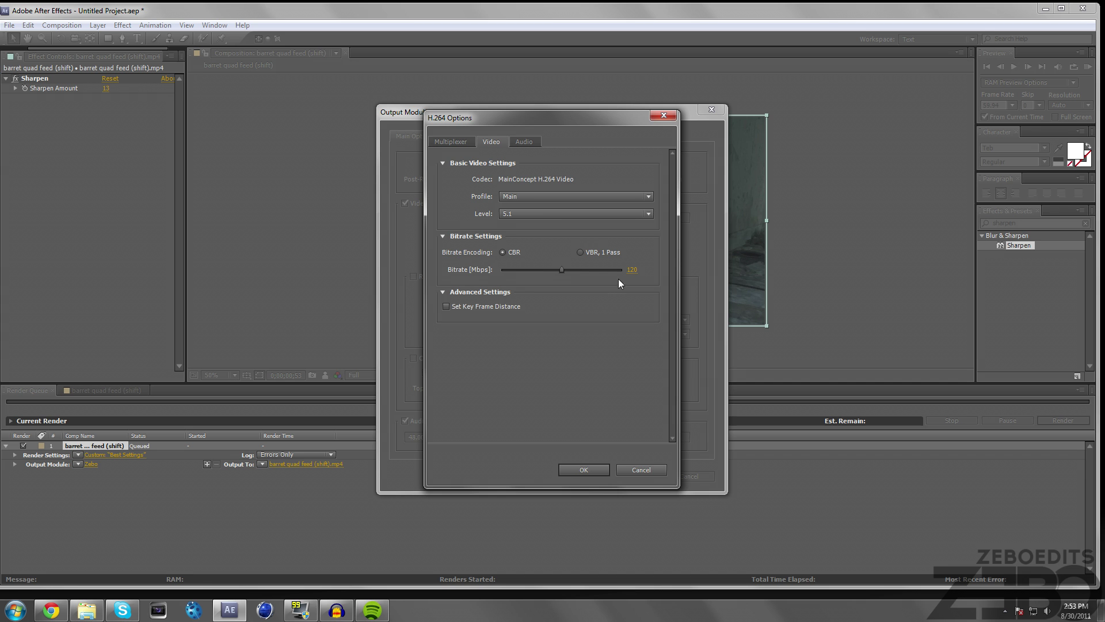
{"action": "left_click", "coordinate": [543, 196]}
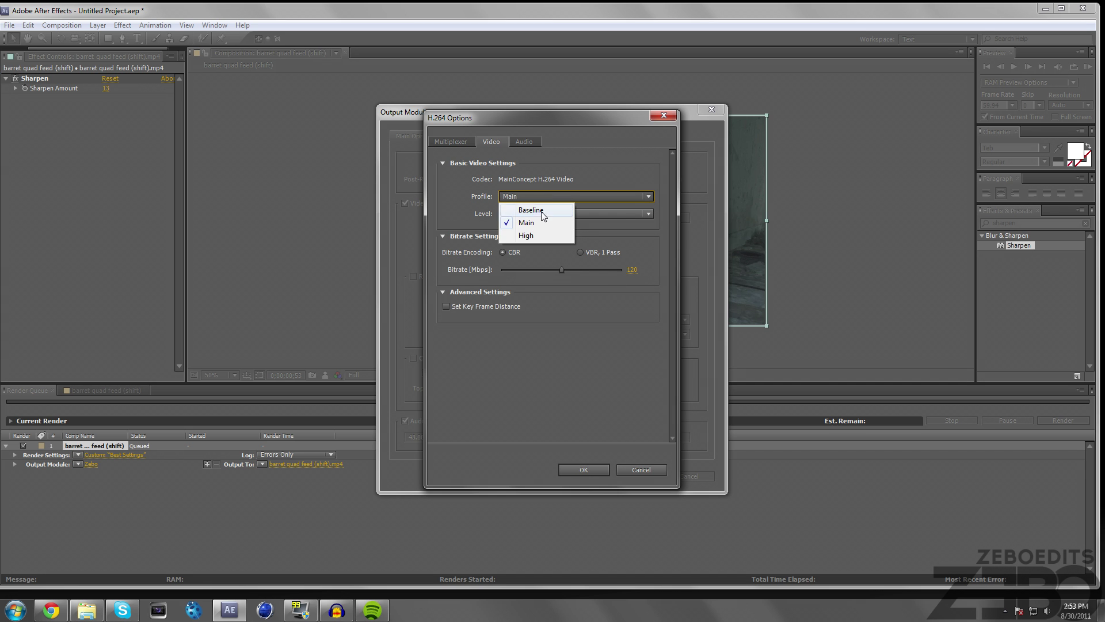
{"action": "left_click", "coordinate": [613, 239]}
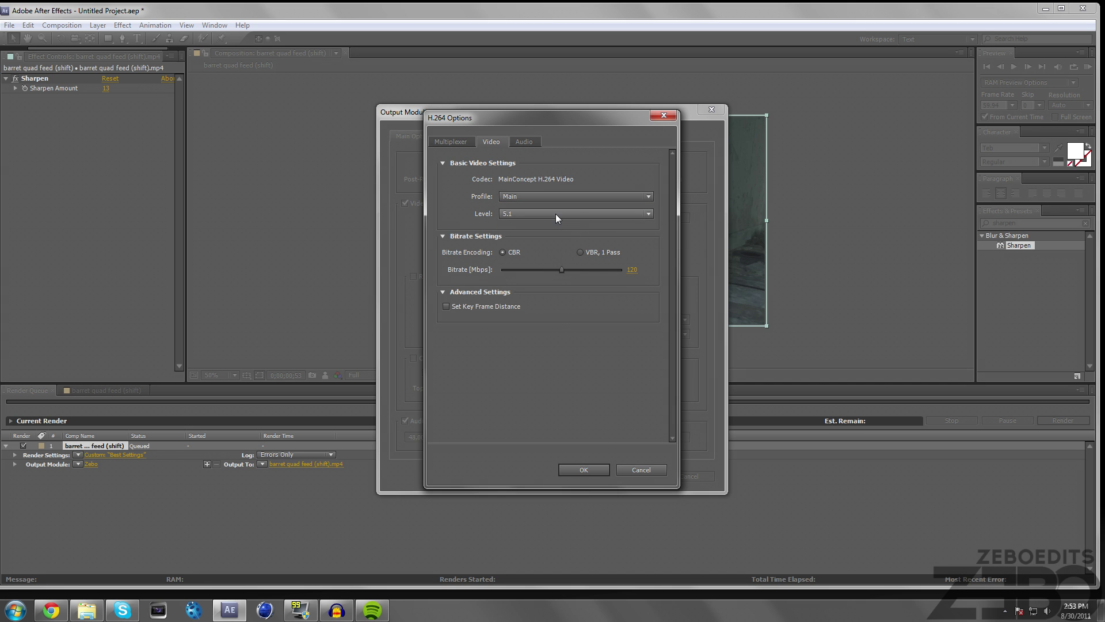
{"action": "left_click", "coordinate": [555, 213]}
{"action": "left_click", "coordinate": [597, 217]}
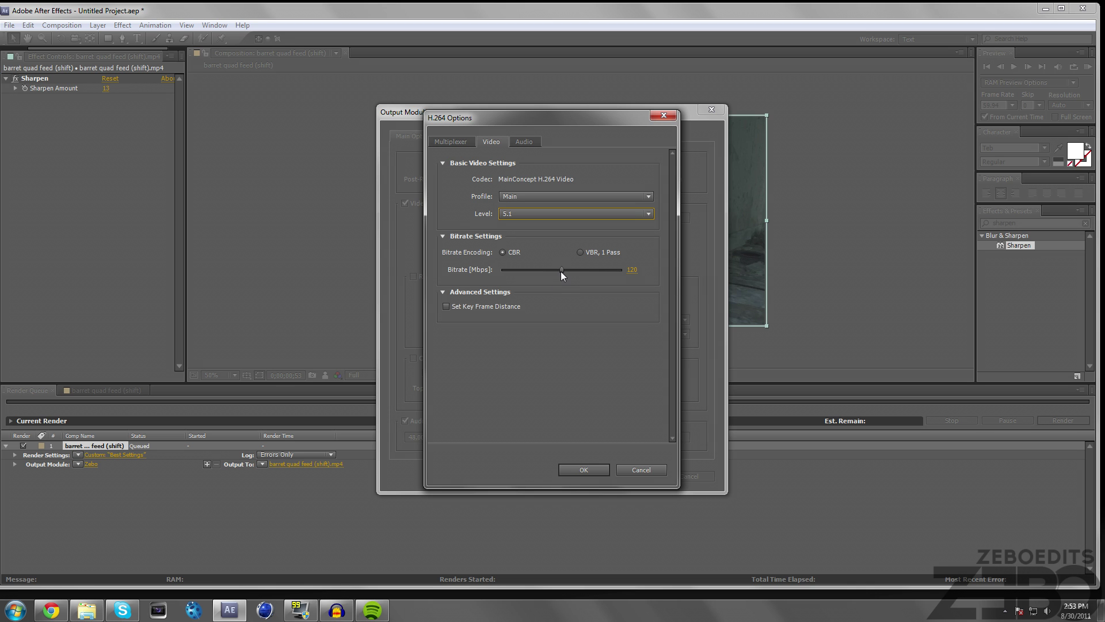
{"action": "left_click_drag", "start_coordinate": [562, 272], "coordinate": [580, 270]}
{"action": "type", "text": "120"}
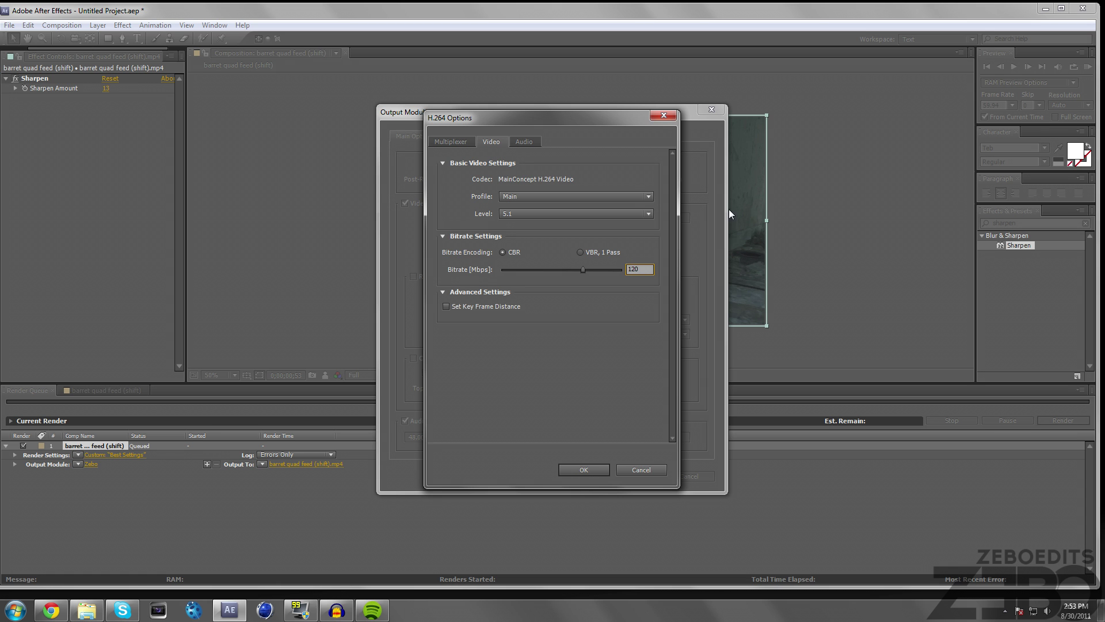
Review the audio and multiplexer settings, then confirm the H.264 and output module settings
{"action": "left_click", "coordinate": [521, 142]}
{"action": "left_click", "coordinate": [499, 143]}
{"action": "left_click", "coordinate": [460, 143]}
{"action": "left_click", "coordinate": [491, 142]}
{"action": "left_click", "coordinate": [588, 472]}
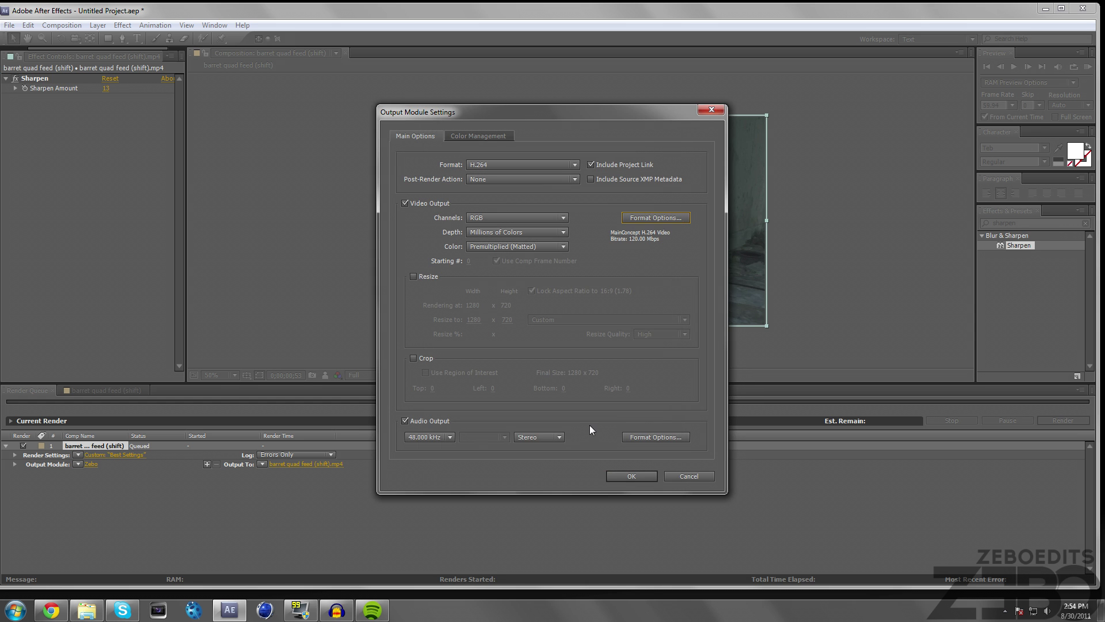
{"action": "left_click", "coordinate": [616, 475]}
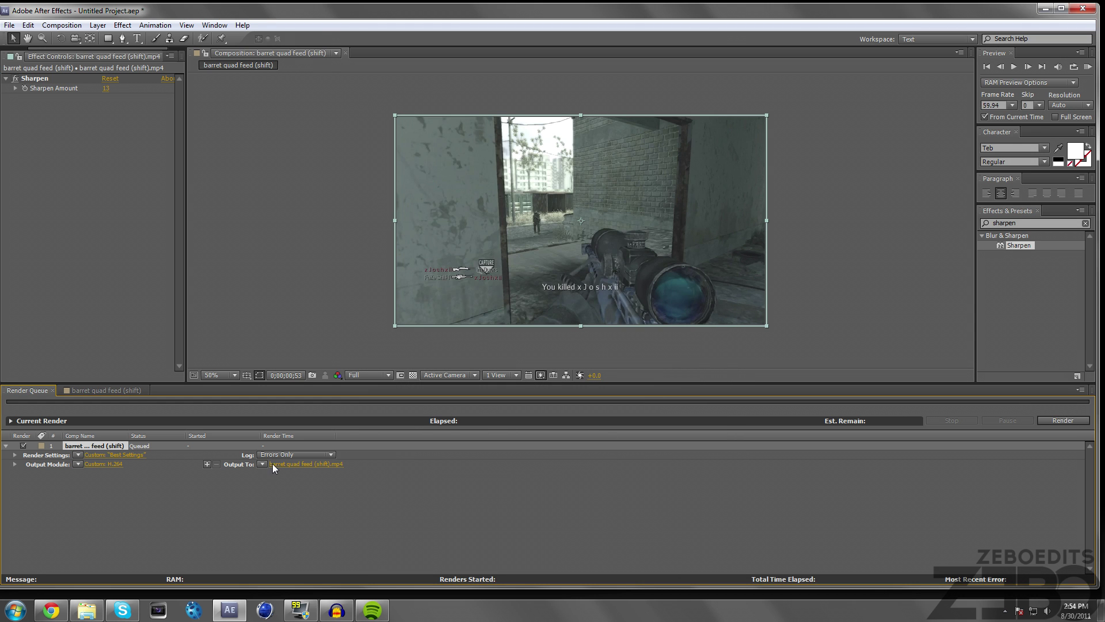
Save the output as 'Tutorial Render Settings' in the Videos library and start rendering
{"action": "left_click", "coordinate": [271, 464]}
{"action": "left_click", "coordinate": [33, 156]}
{"action": "double_click", "coordinate": [233, 121]}
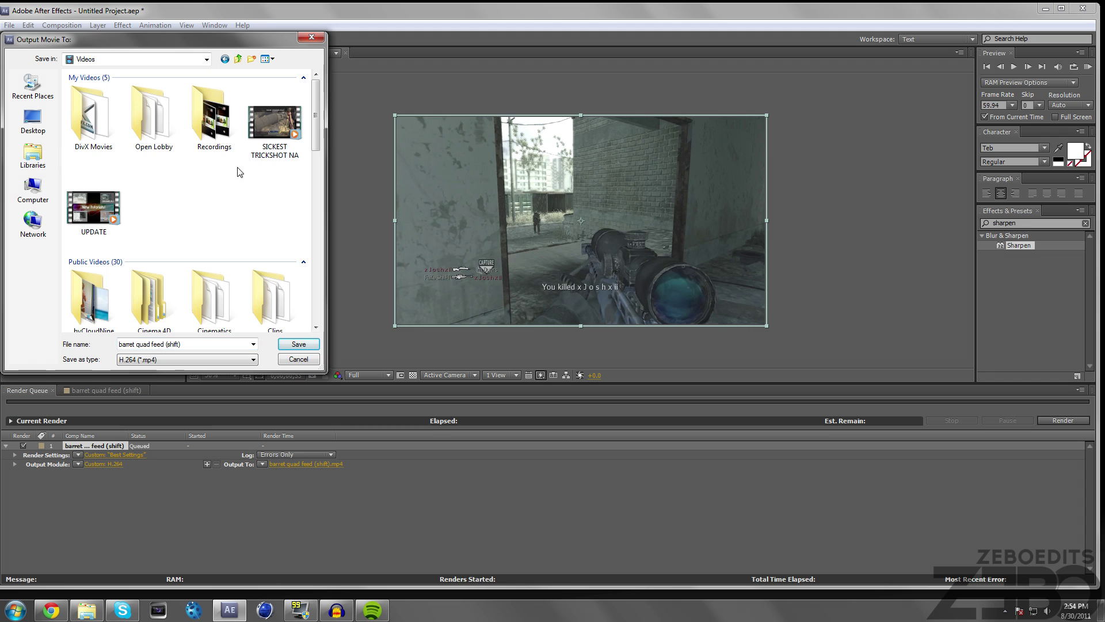
{"action": "left_click", "coordinate": [233, 342]}
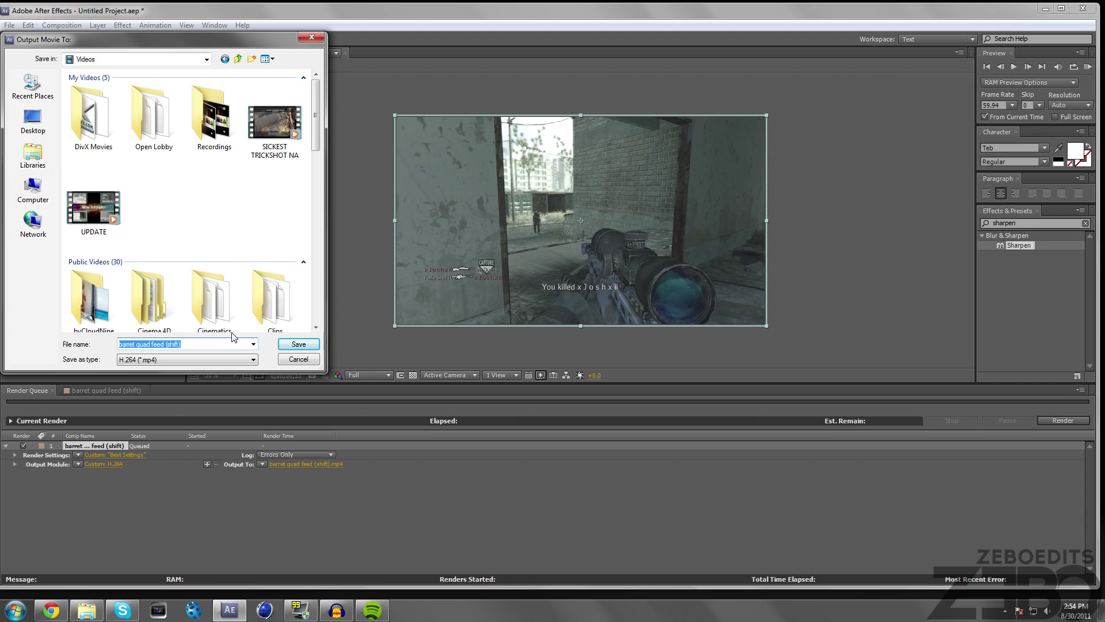
{"action": "type", "text": "Tutorial Render Settings"}
{"action": "key", "text": "Return"}
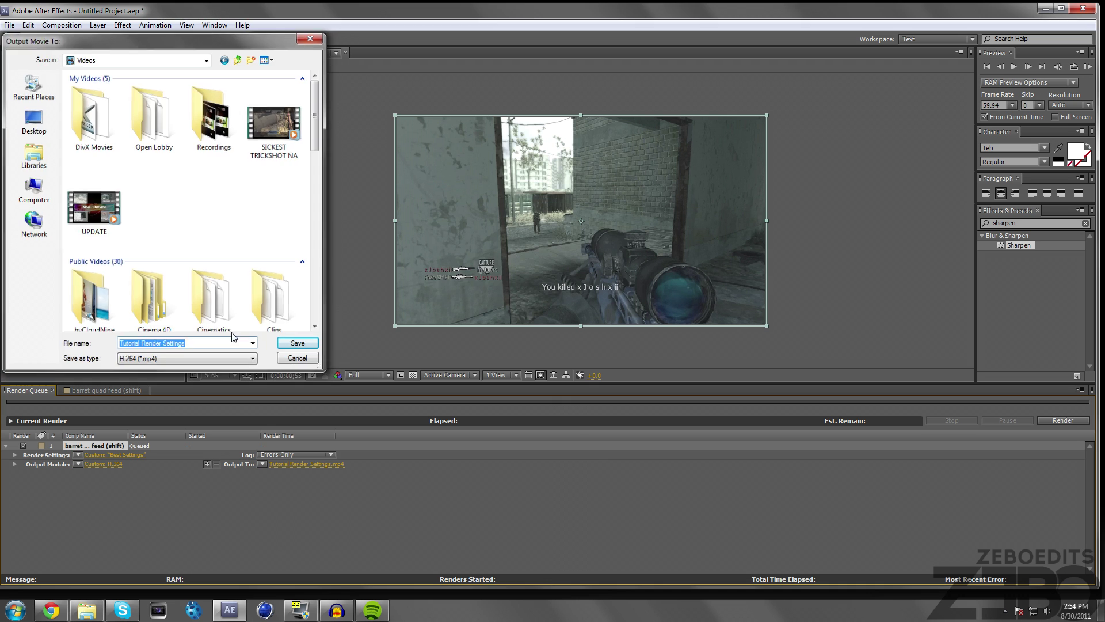
{"action": "left_click", "coordinate": [1063, 421]}
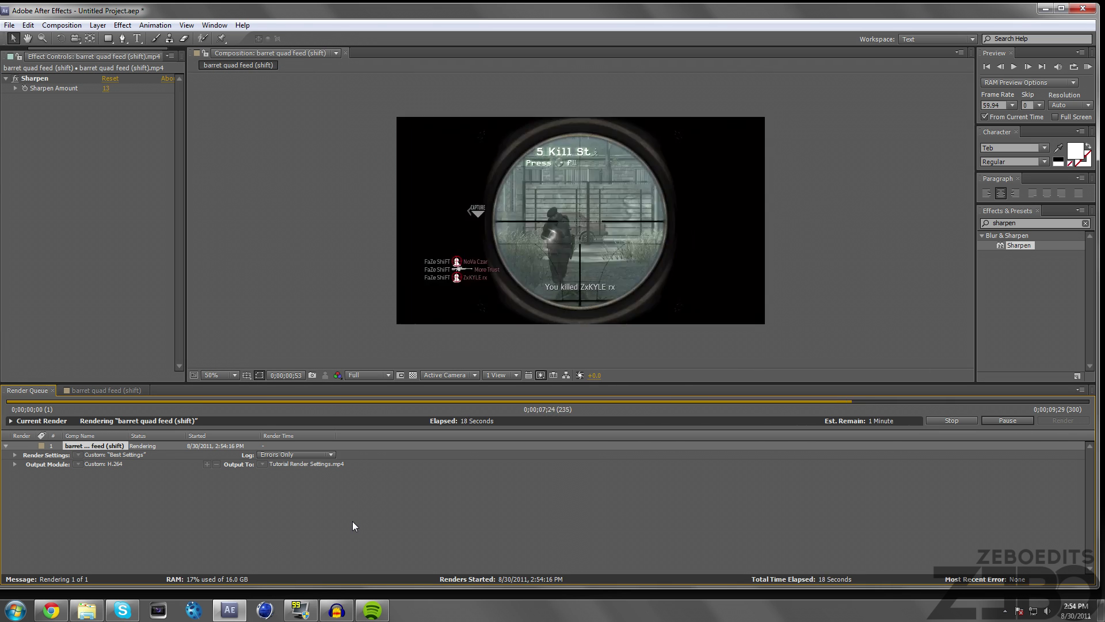
Launch HandBrake from a Start menu search for 'handbrake', then open and close its Source menu
{"action": "key", "text": "super"}
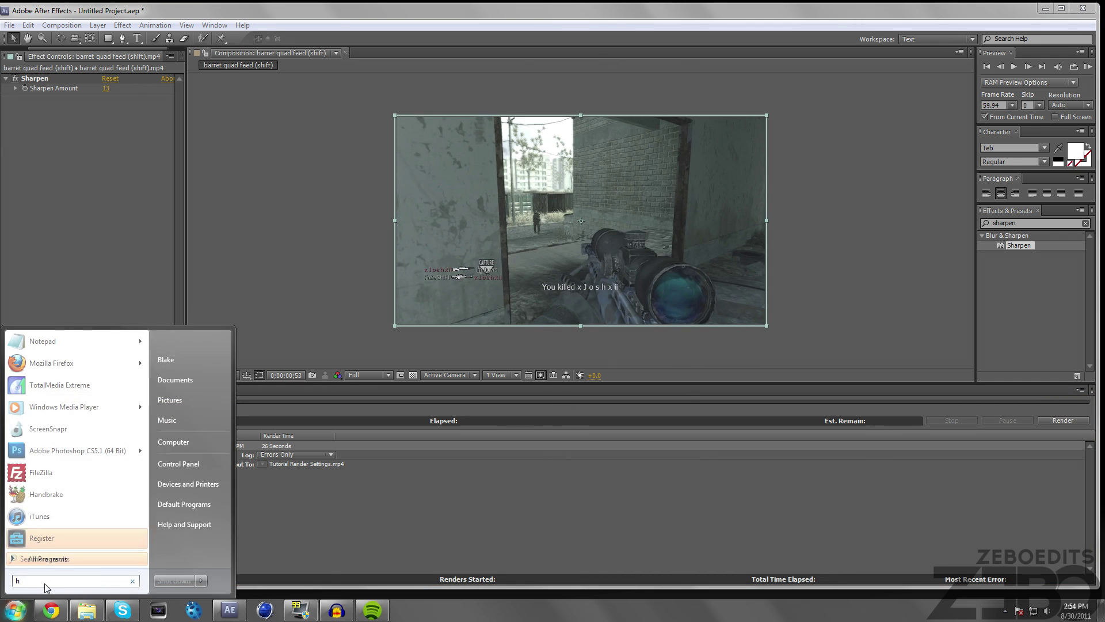
{"action": "type", "text": "handb"}
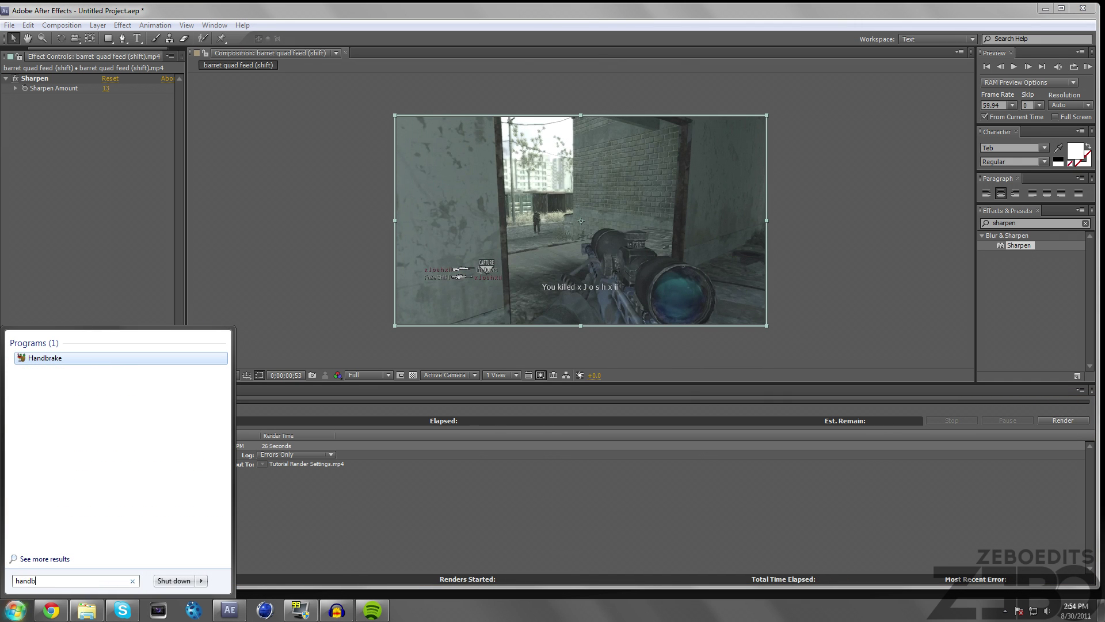
{"action": "type", "text": "rake"}
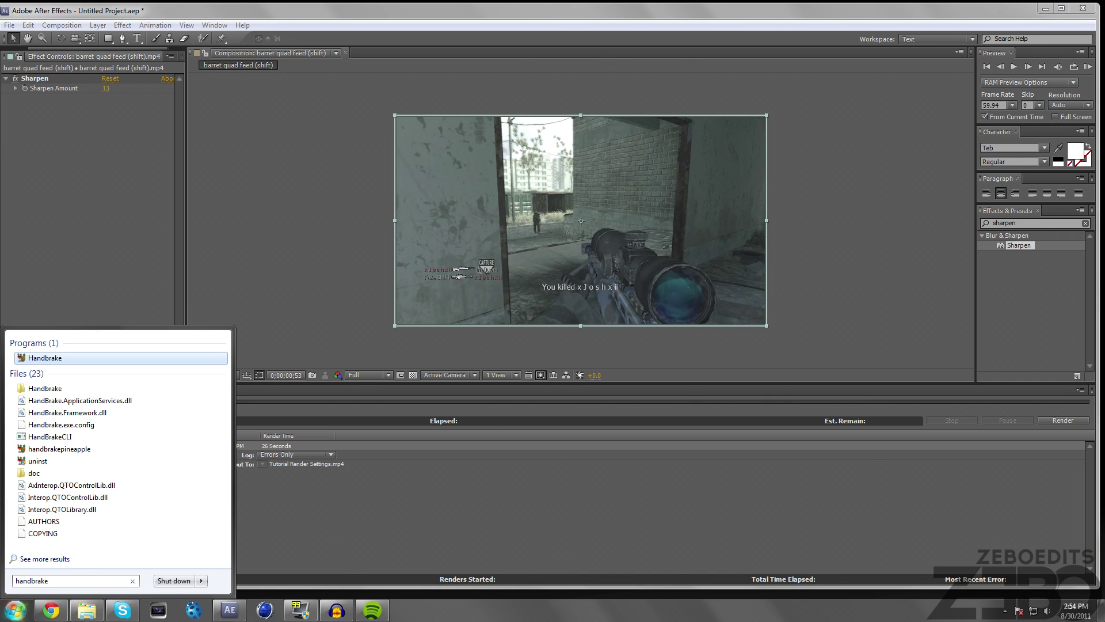
{"action": "left_click", "coordinate": [46, 358]}
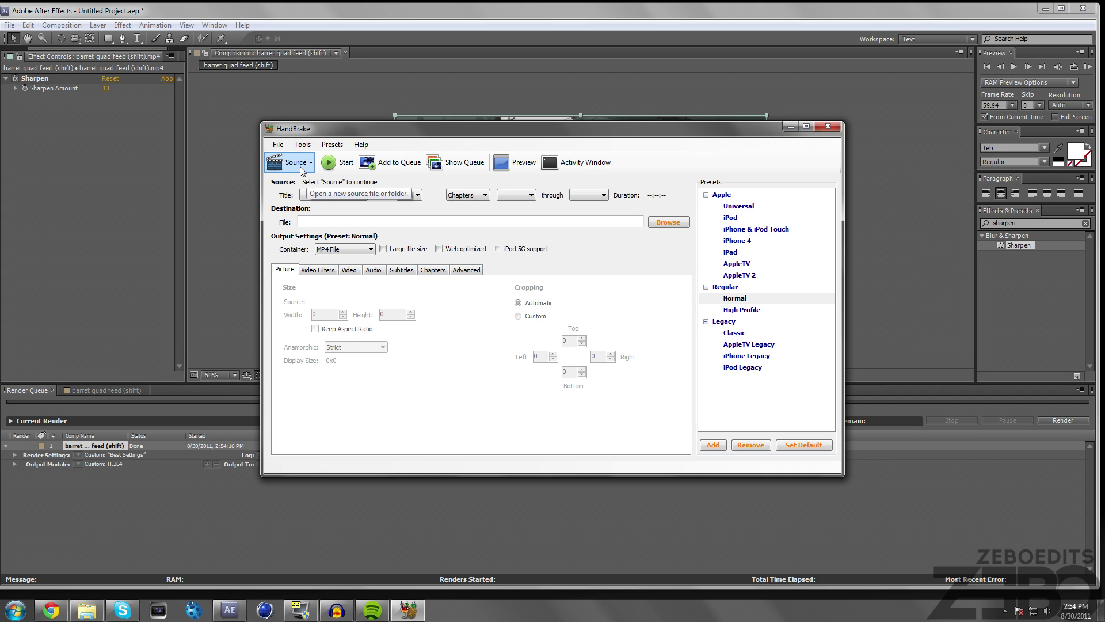
{"action": "left_click", "coordinate": [301, 169]}
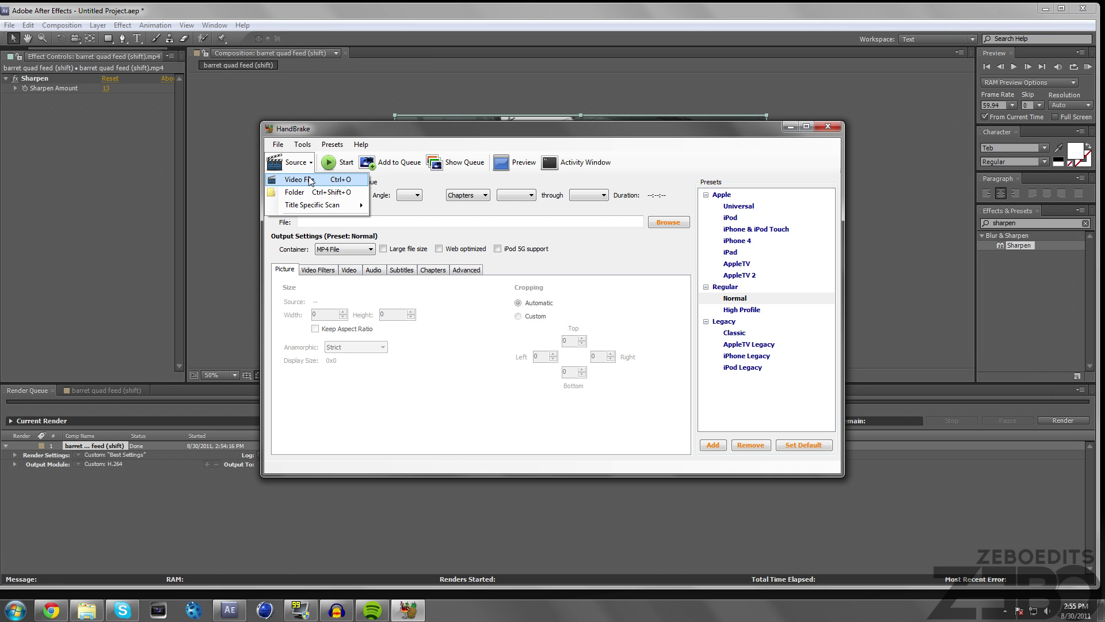
{"action": "left_click", "coordinate": [328, 138]}
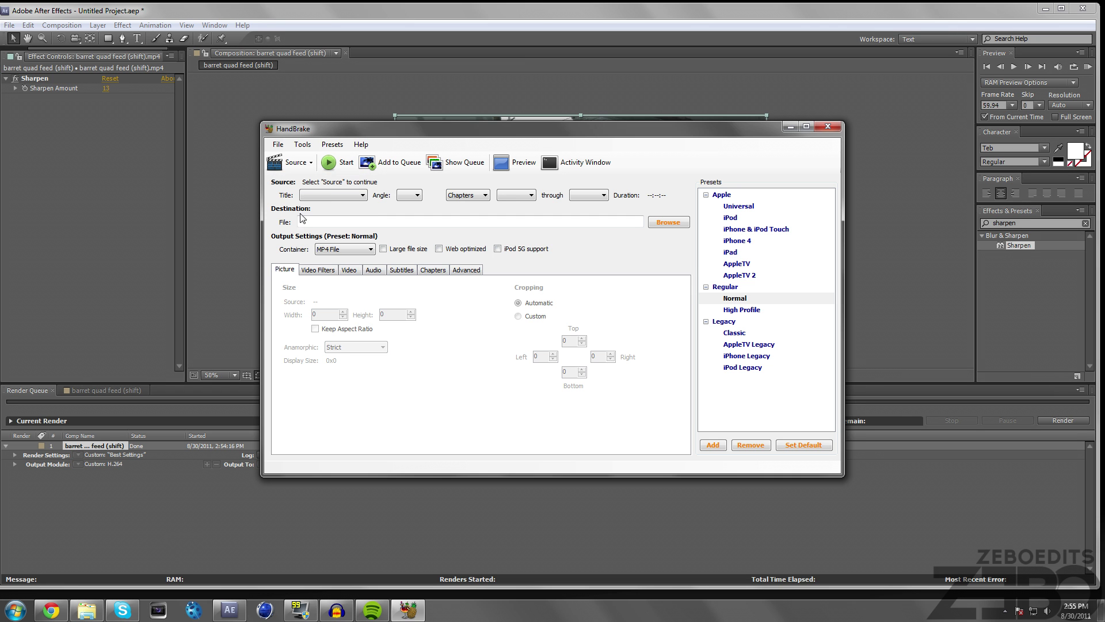
Confirm Tutorial Render Settings is 94.1 MB in Properties, then drag it into HandBrake as source
{"action": "left_click", "coordinate": [88, 611]}
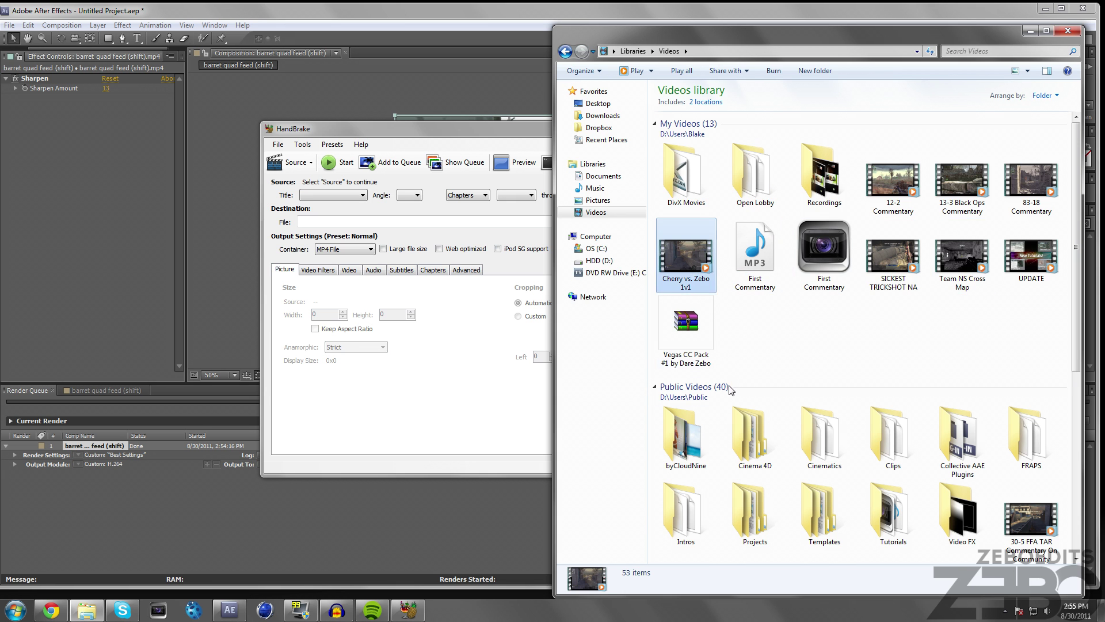
{"action": "scroll", "coordinate": [730, 390], "scroll_direction": "down", "scroll_amount": 7}
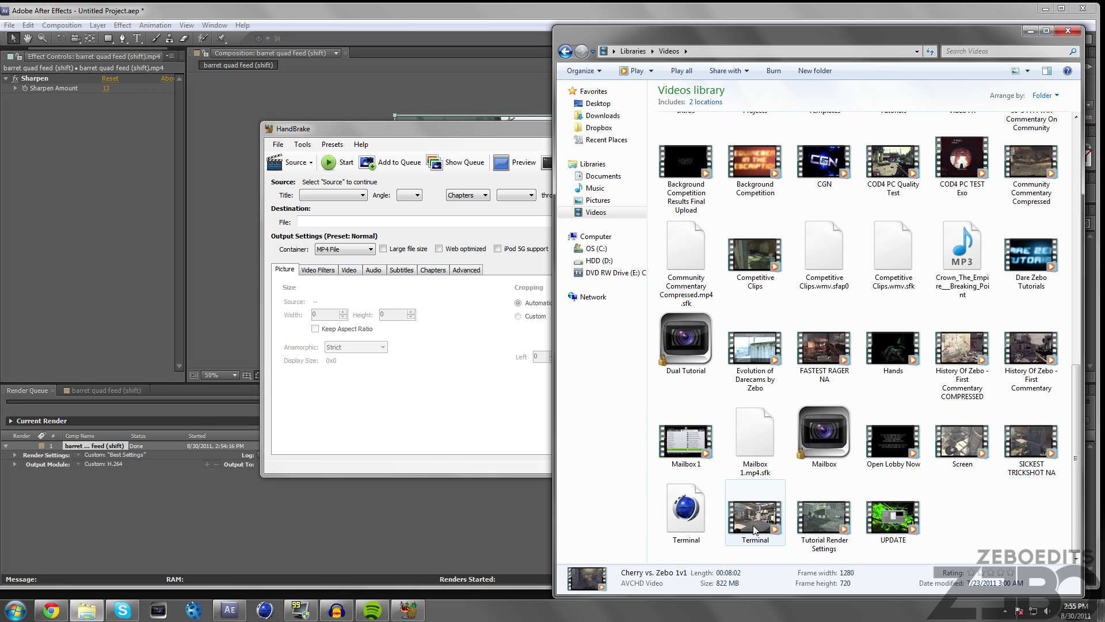
{"action": "left_click", "coordinate": [829, 527]}
{"action": "right_click", "coordinate": [827, 532]}
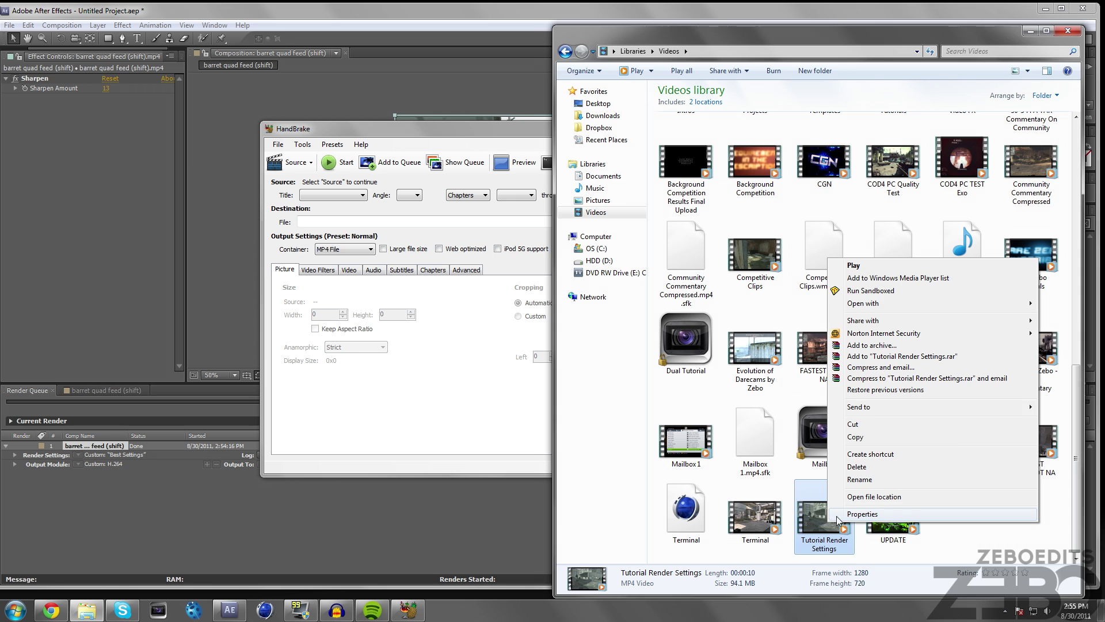
{"action": "left_click", "coordinate": [837, 515]}
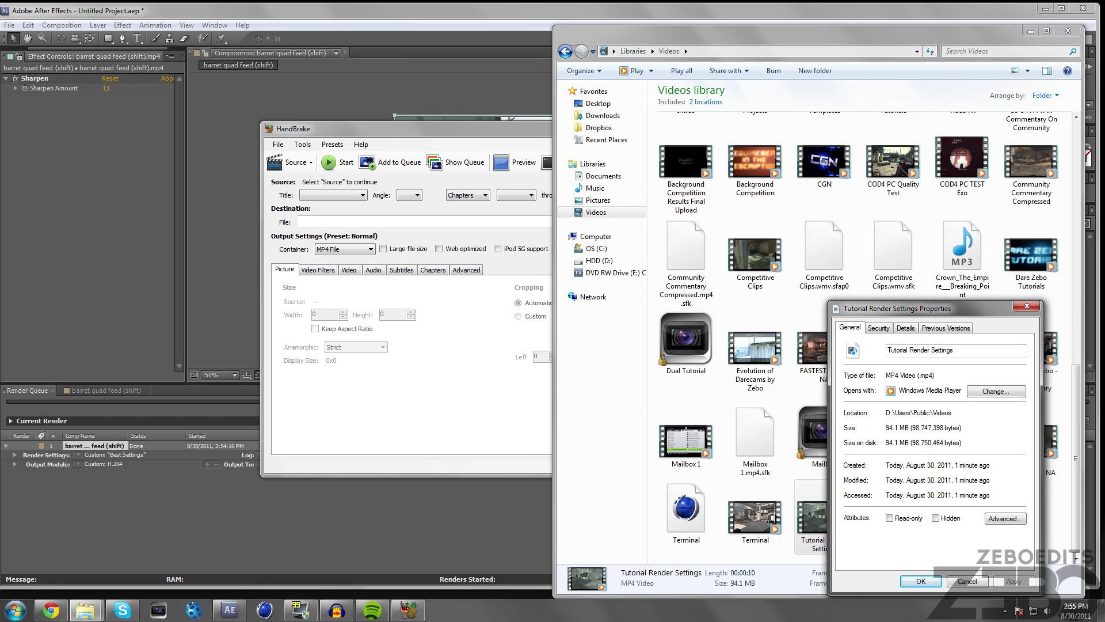
{"action": "left_click", "coordinate": [921, 580]}
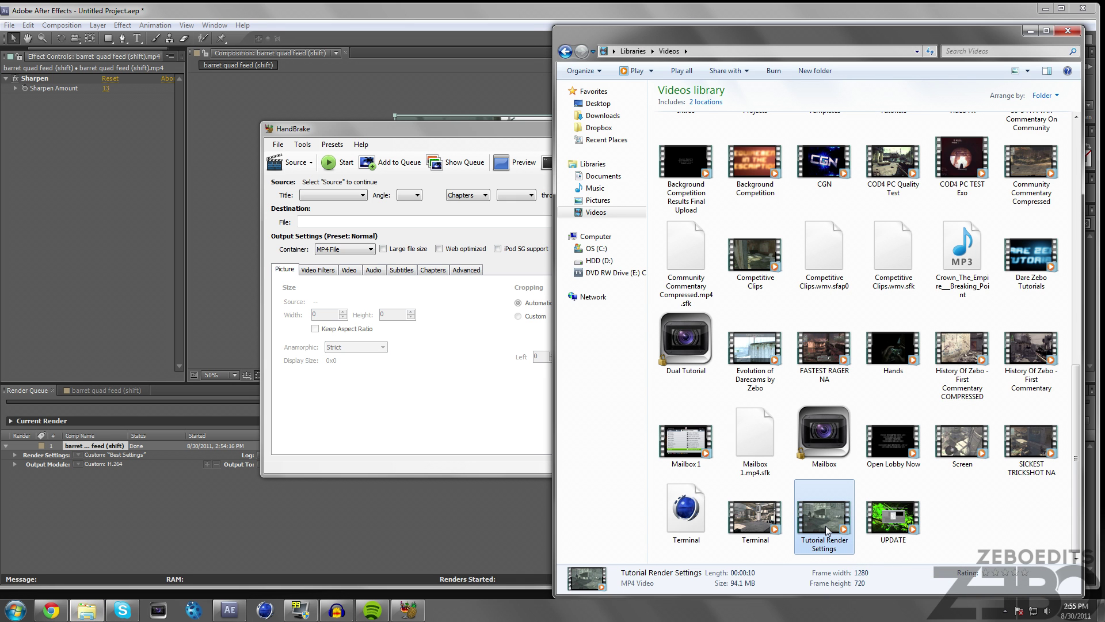
{"action": "left_click_drag", "start_coordinate": [825, 526], "coordinate": [327, 220]}
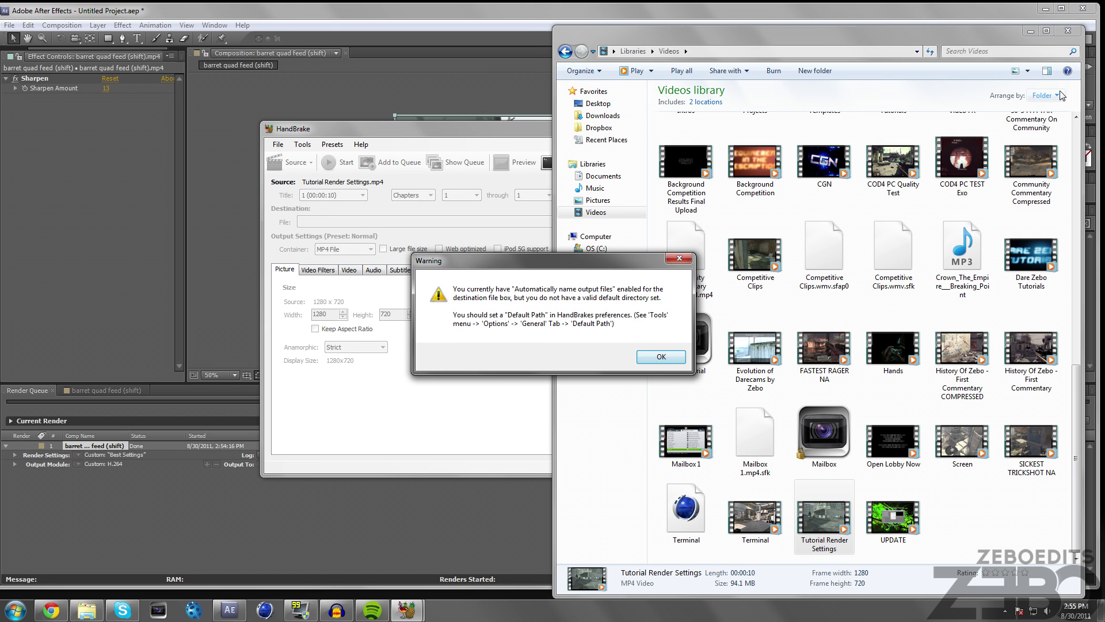
Dismiss the path warning and save as 'Tutorial Render Settings Compressed' in the Videos library
{"action": "left_click", "coordinate": [1030, 30]}
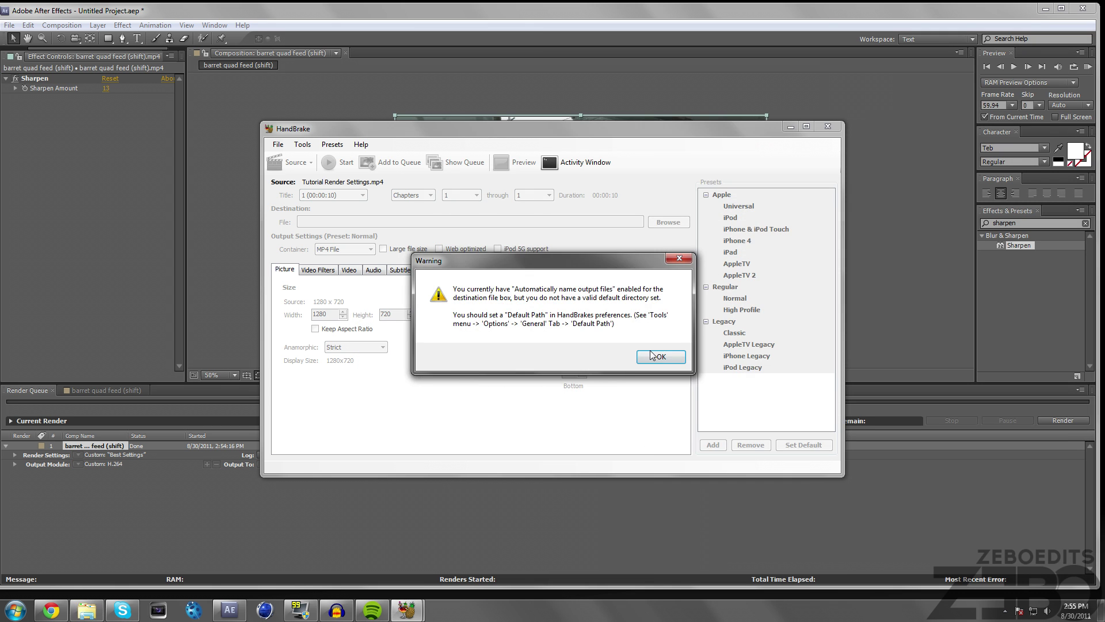
{"action": "left_click", "coordinate": [652, 355]}
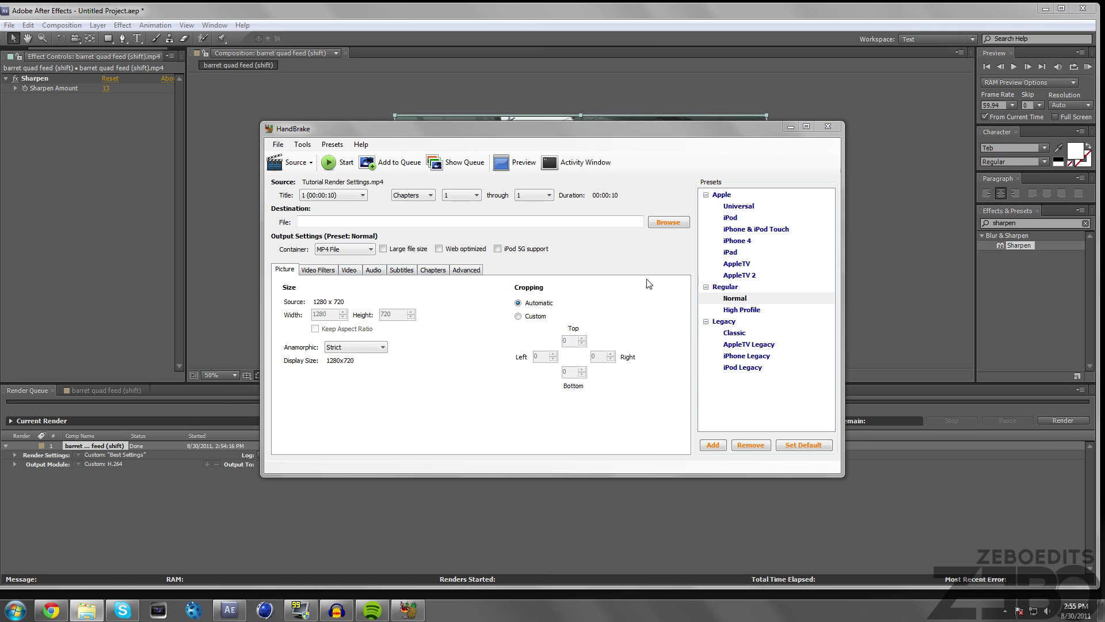
{"action": "left_click", "coordinate": [667, 222]}
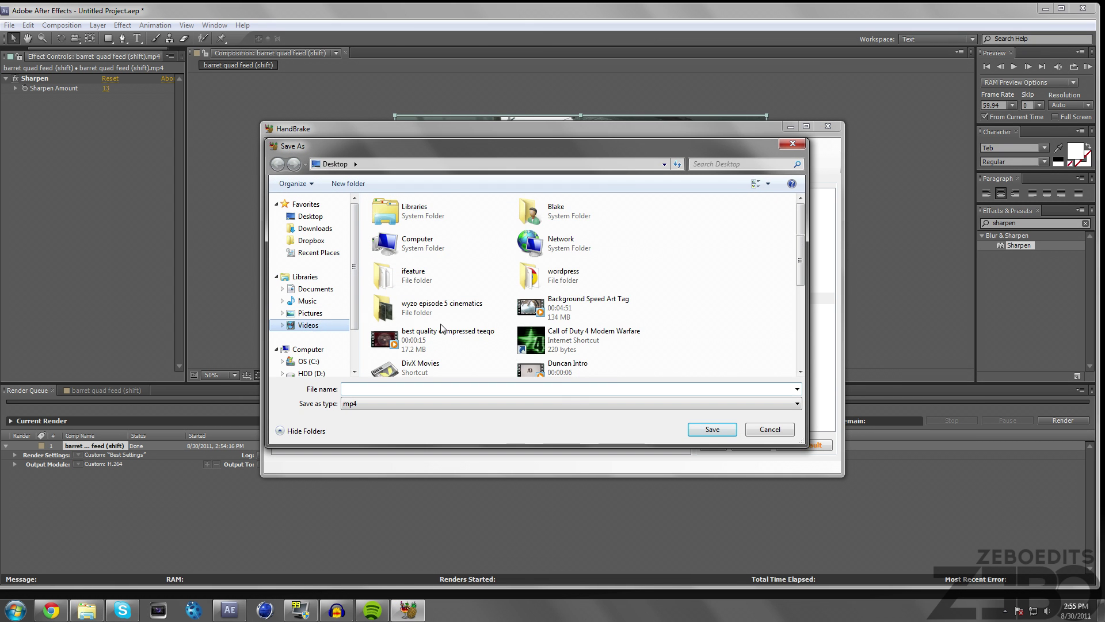
{"action": "left_click", "coordinate": [308, 324]}
{"action": "scroll", "coordinate": [575, 300], "scroll_direction": "down", "scroll_amount": 10}
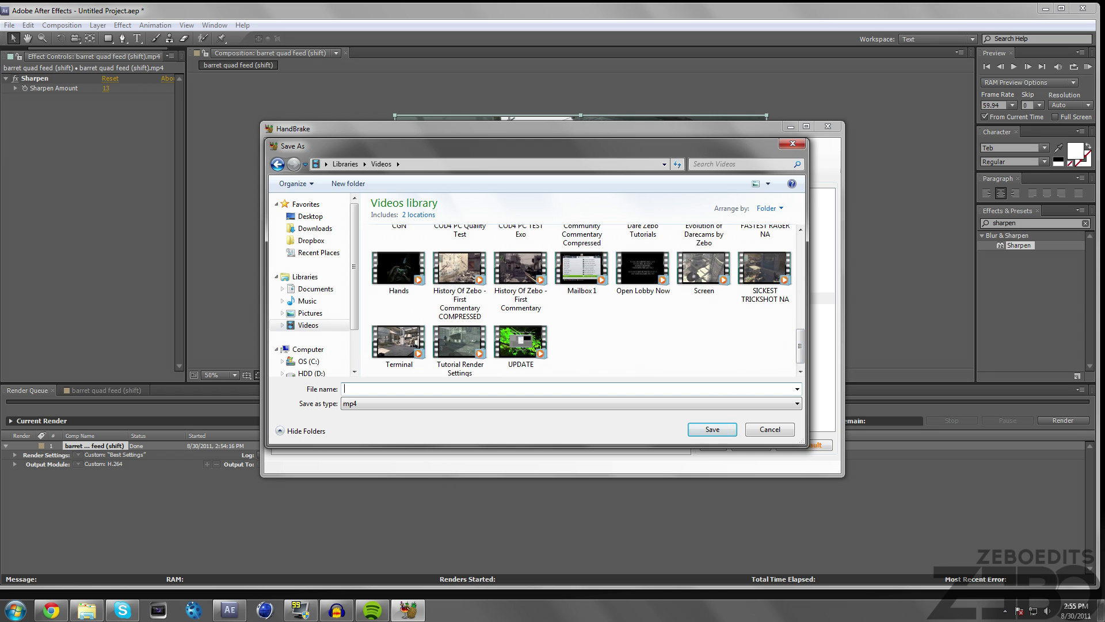
{"action": "type", "text": "Tutorial "}
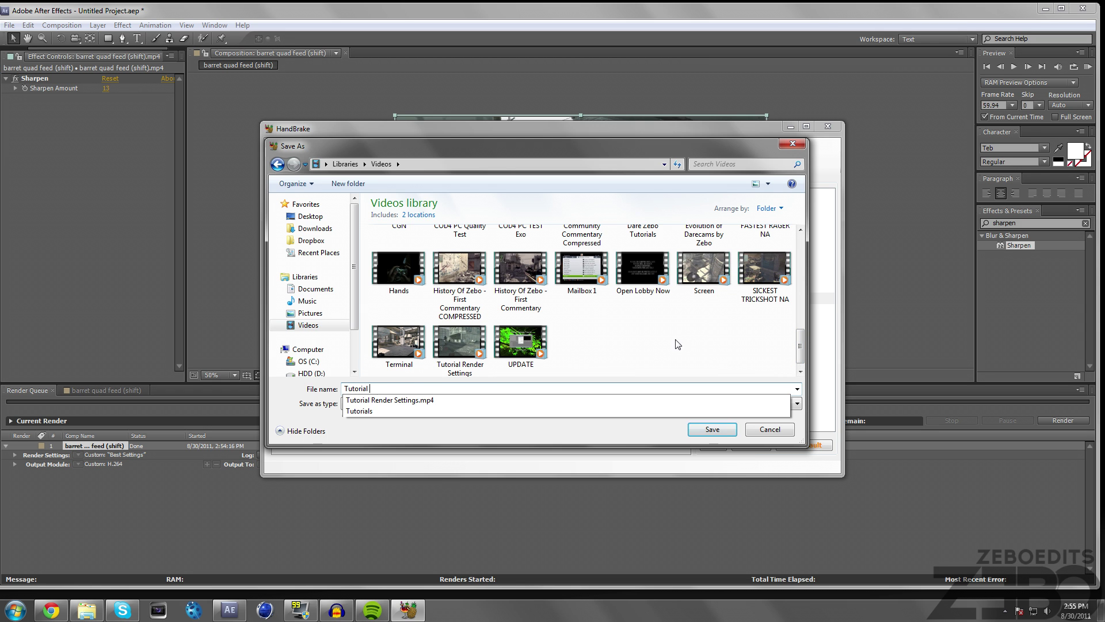
{"action": "type", "text": "Render Settings Com"}
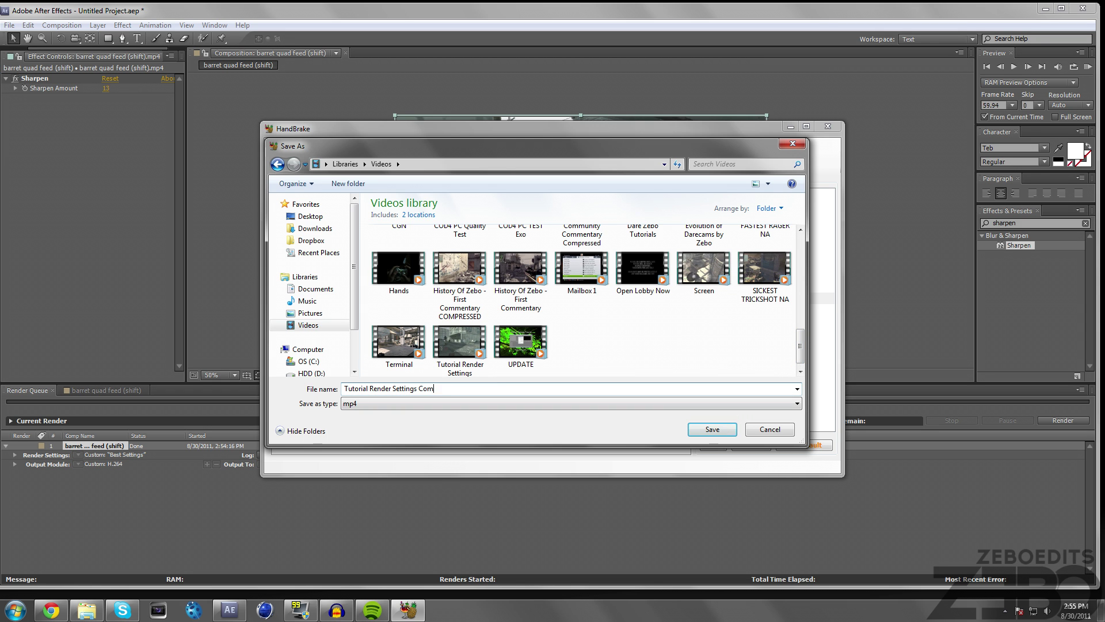
{"action": "type", "text": "pressed"}
{"action": "key", "text": "Return"}
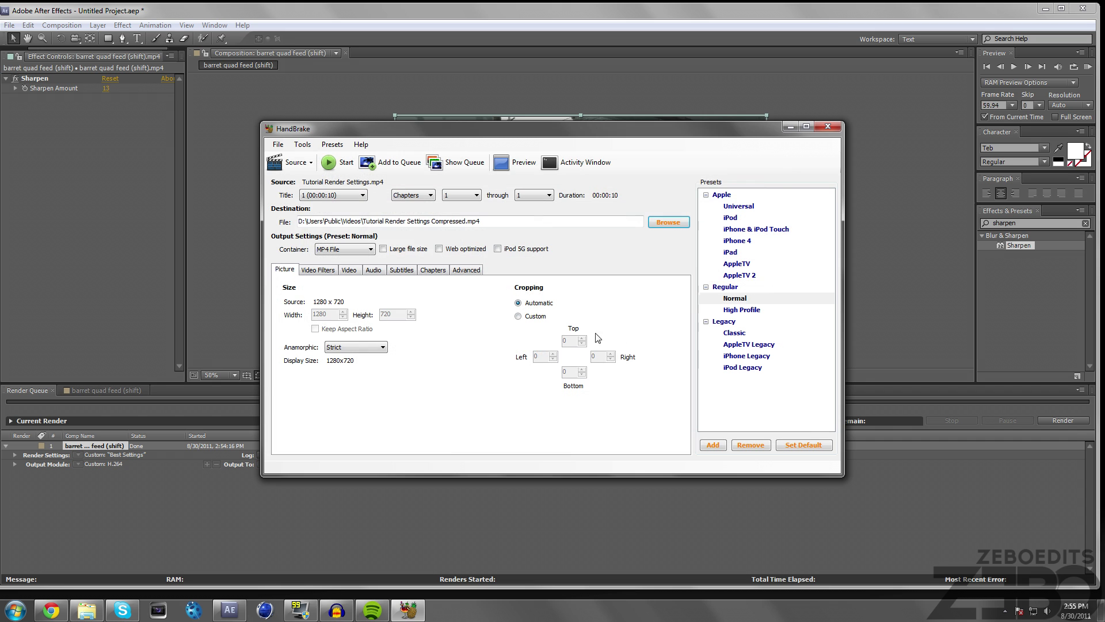
Start the HandBrake encode and wait until it reports Encoding Finished
{"action": "left_click", "coordinate": [340, 164]}
{"action": "mouse_move", "coordinate": [86, 613]}
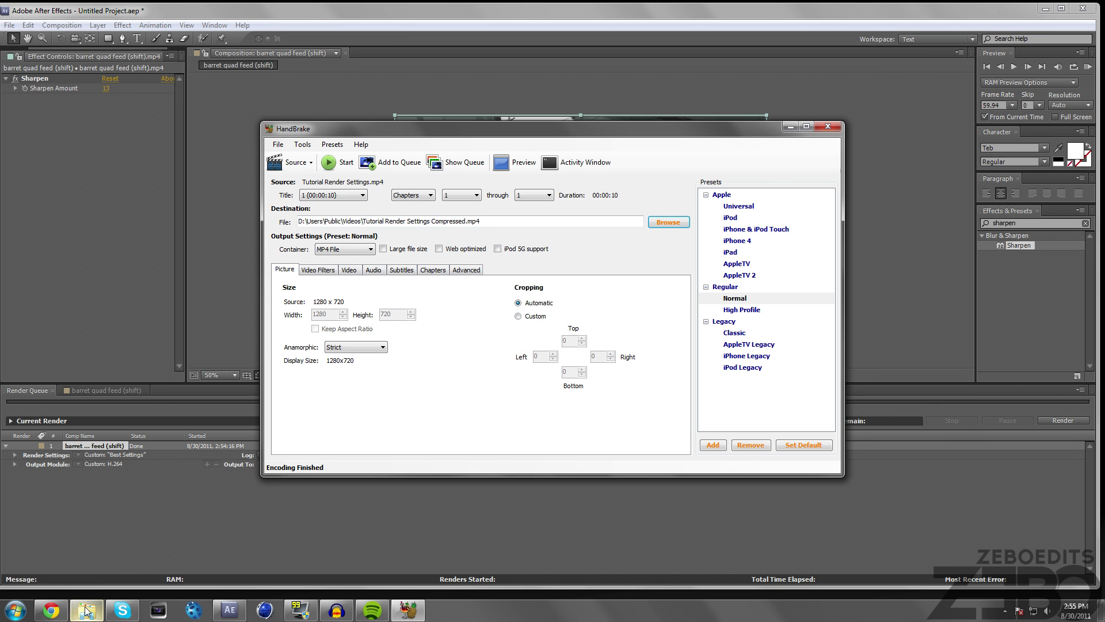
Compare the compressed video's 8.71 MB size against the original's 94.1 MB in the Videos library
{"action": "left_click", "coordinate": [87, 611]}
{"action": "left_click", "coordinate": [827, 437]}
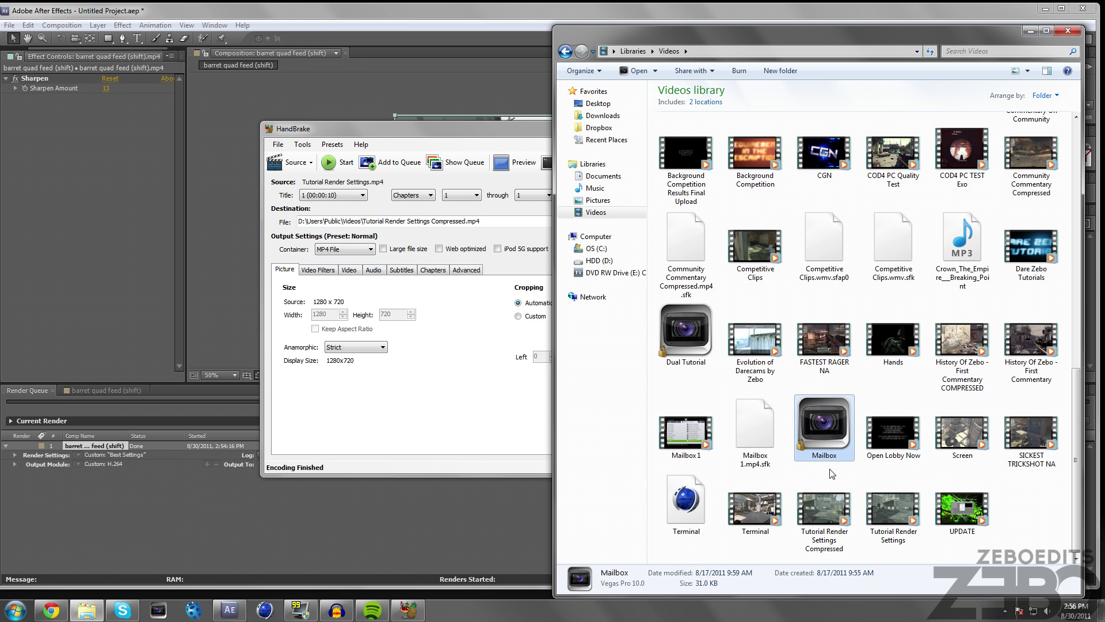
{"action": "left_click", "coordinate": [823, 514]}
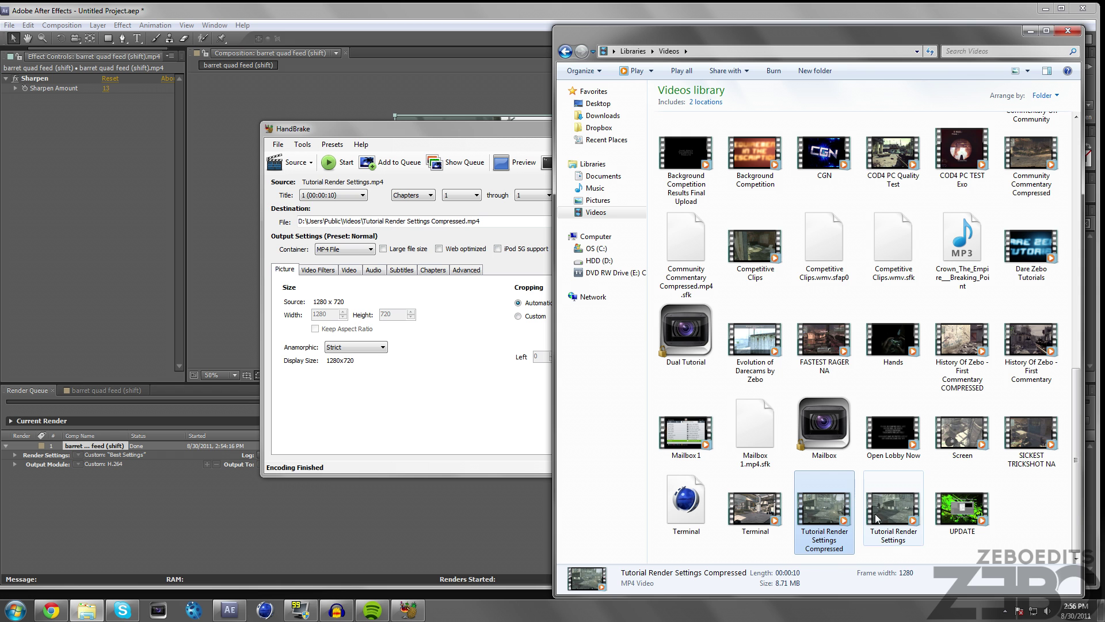
{"action": "right_click", "coordinate": [835, 523]}
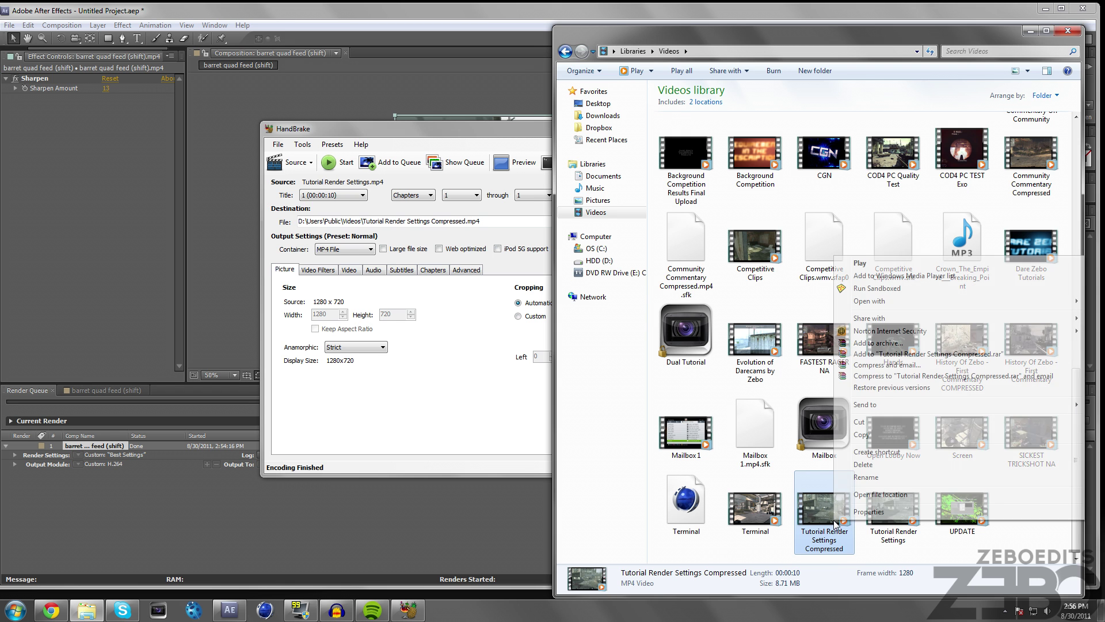
{"action": "left_click", "coordinate": [858, 516]}
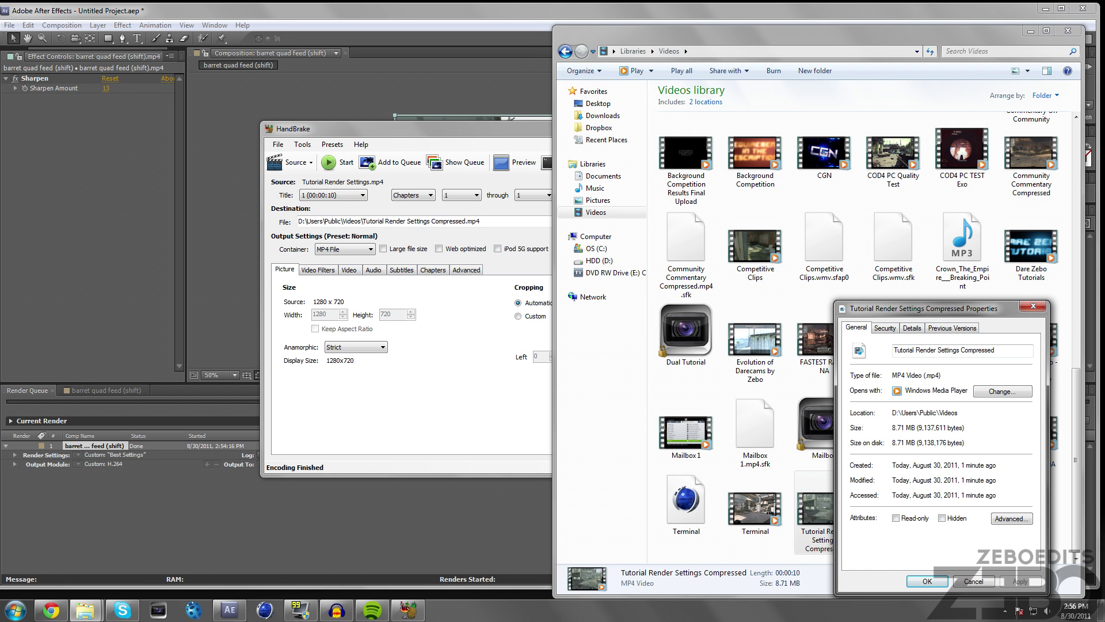
{"action": "left_click", "coordinate": [972, 582]}
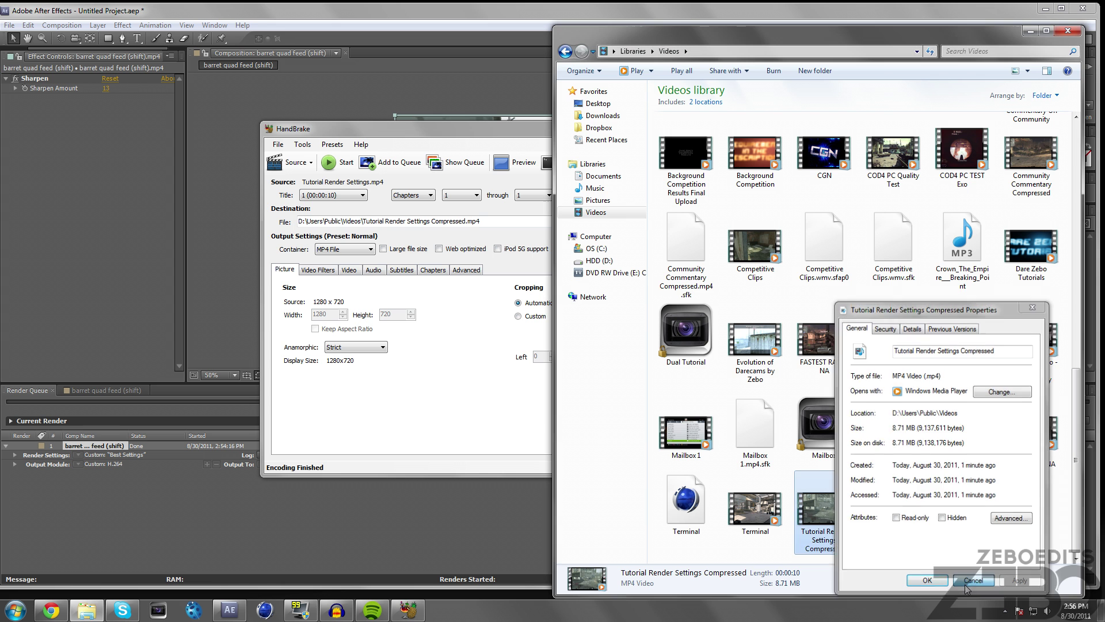
{"action": "left_click", "coordinate": [914, 530]}
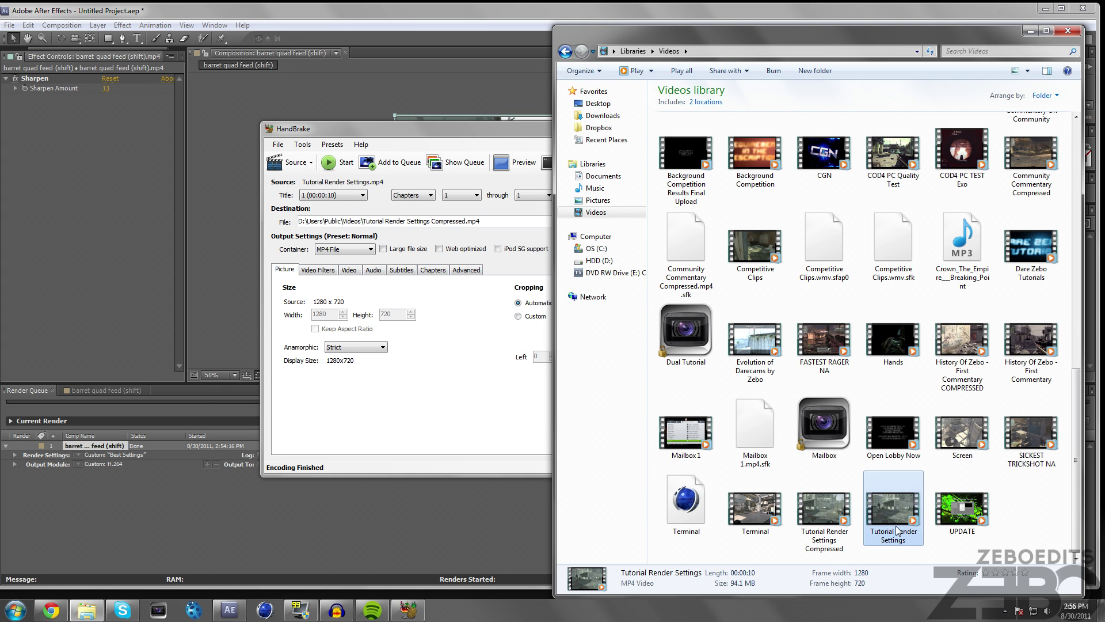
{"action": "left_click", "coordinate": [848, 521]}
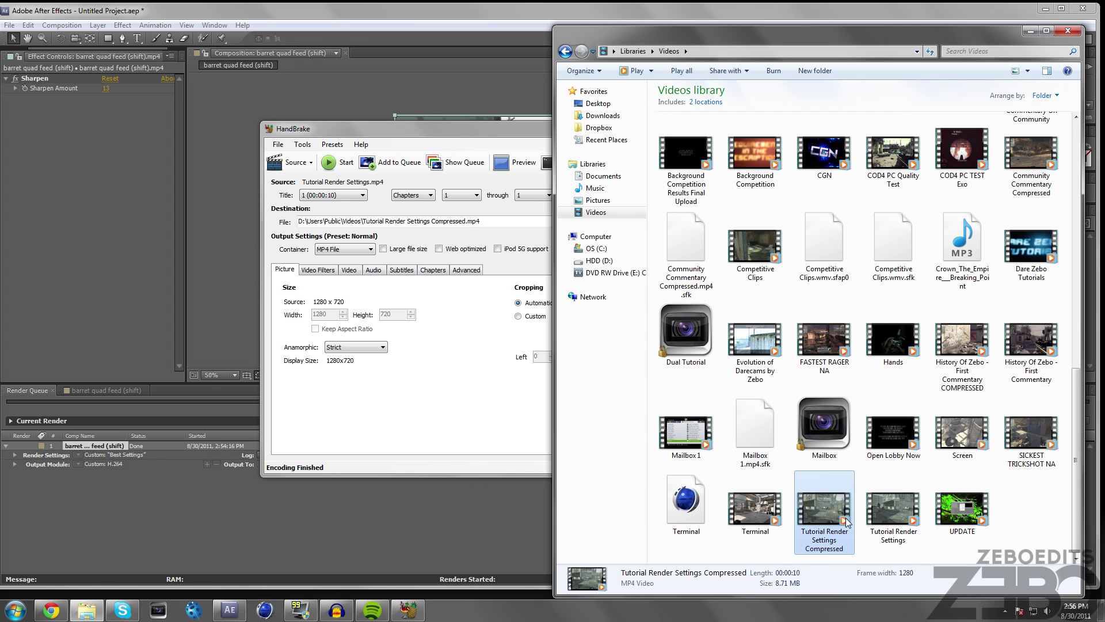
Play the compressed clip, then the original, in Media Player, then return to HandBrake
{"action": "double_click", "coordinate": [846, 522]}
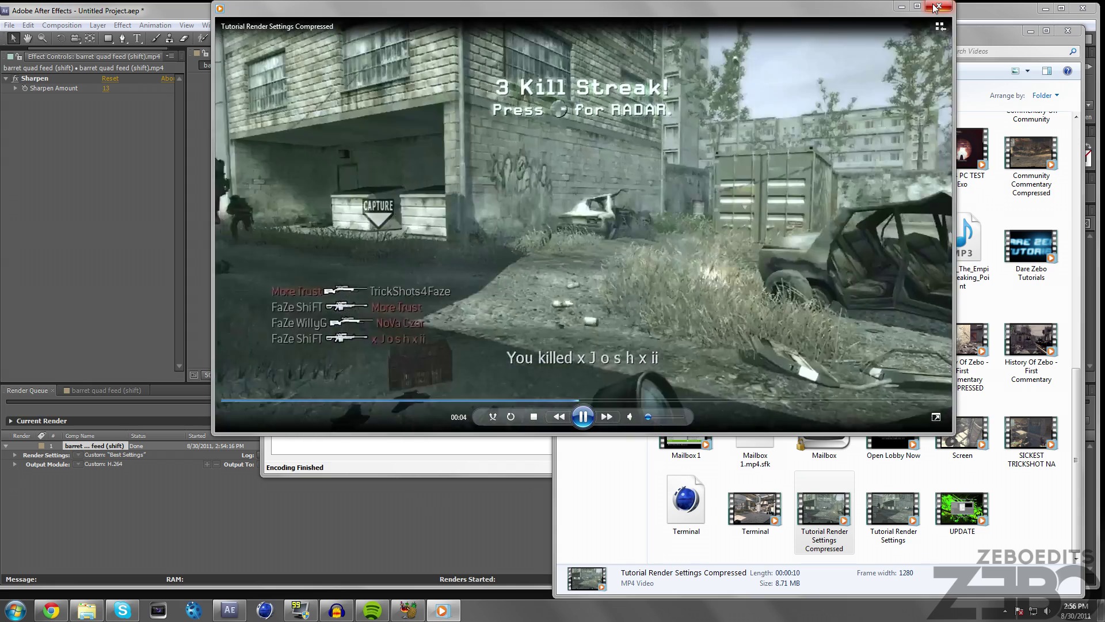
{"action": "left_click", "coordinate": [936, 7]}
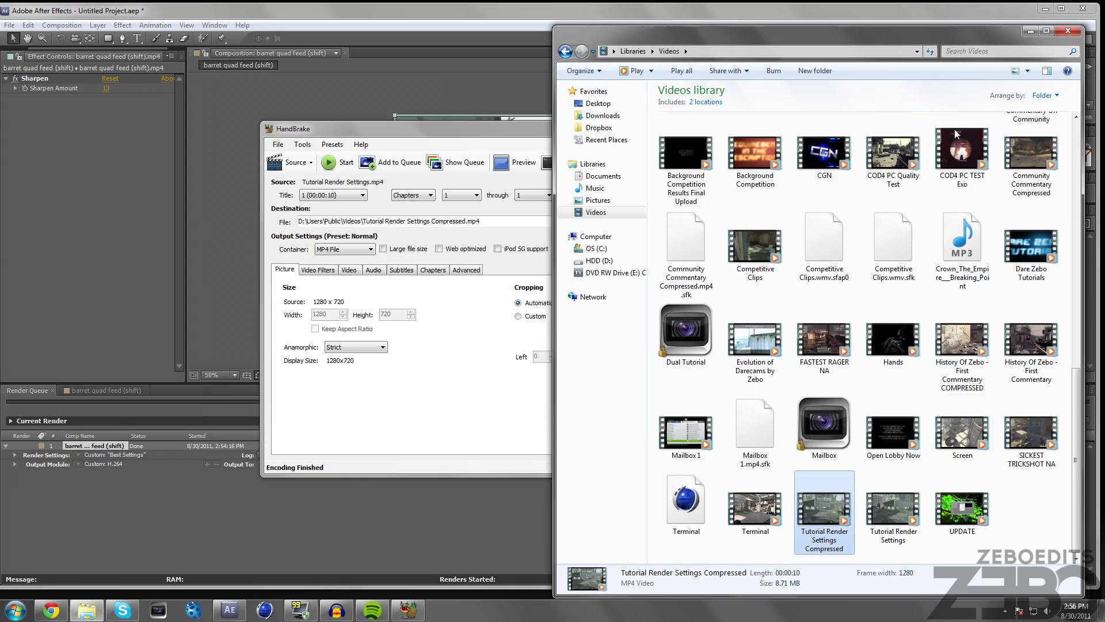
{"action": "double_click", "coordinate": [894, 521]}
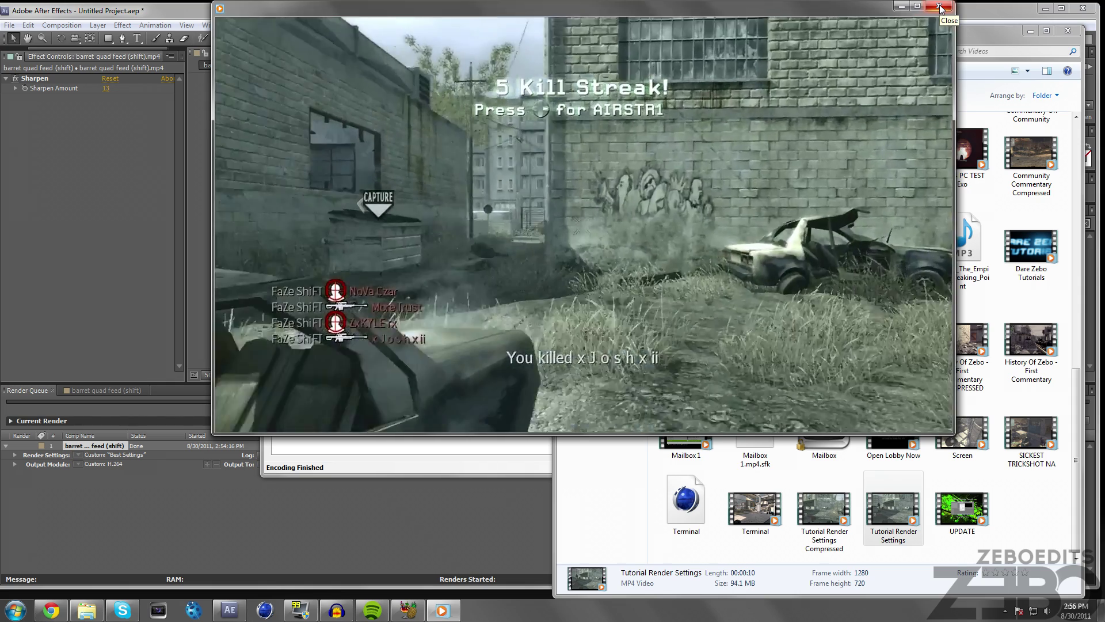
{"action": "left_click", "coordinate": [940, 7]}
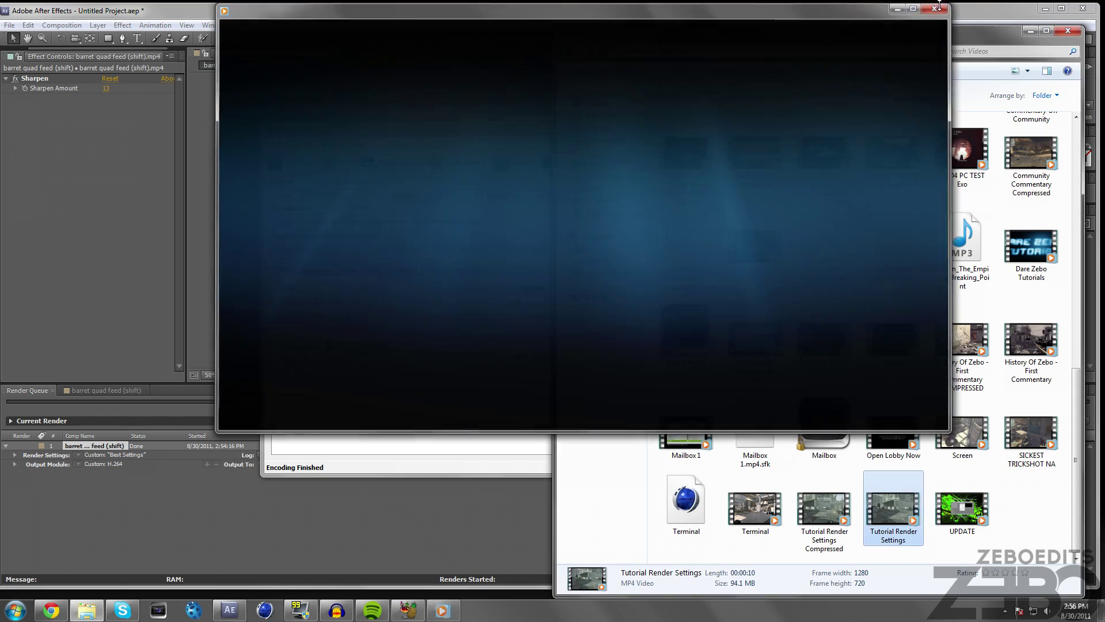
{"action": "left_click", "coordinate": [507, 346]}
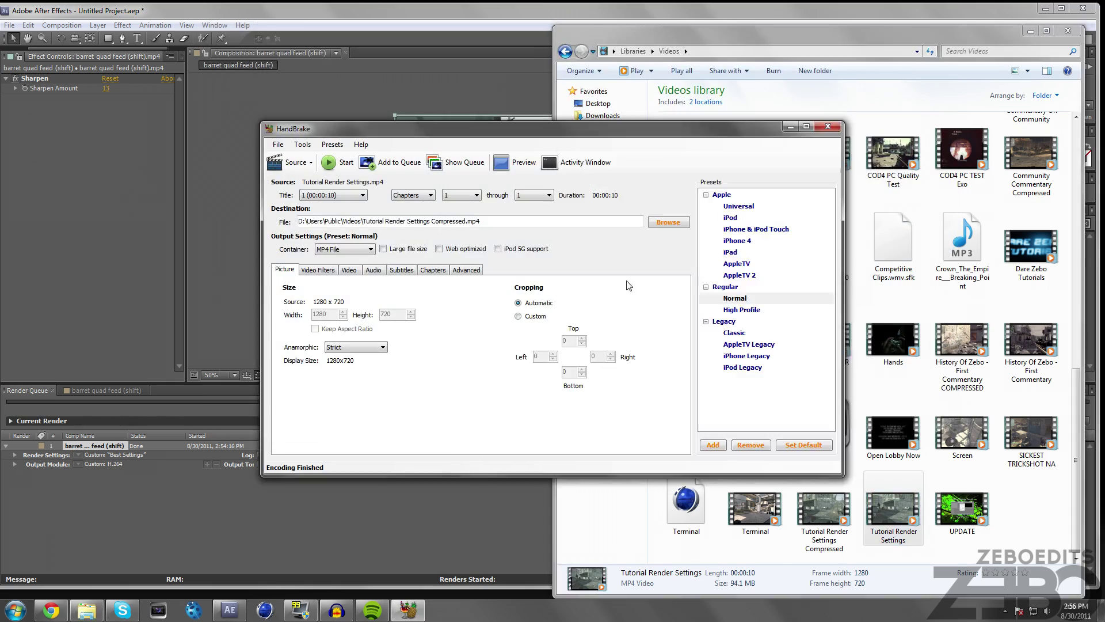
Minimize HandBrake and Explorer, then show the barret quad feed (shift) timeline at frame 0;00;01;32
{"action": "left_click", "coordinate": [790, 126]}
{"action": "left_click", "coordinate": [1030, 30]}
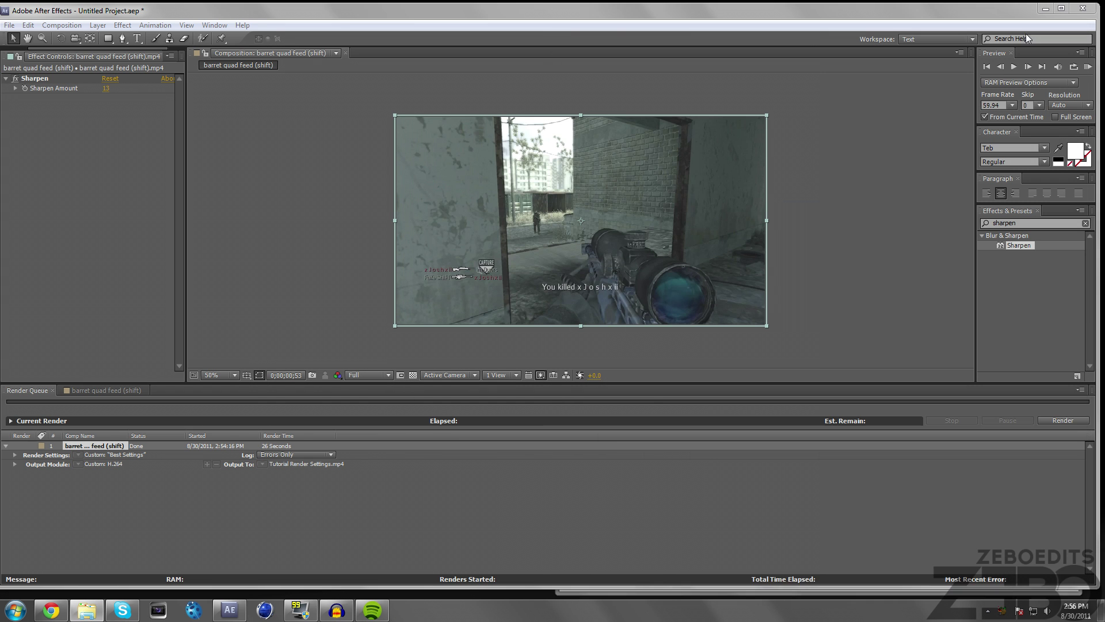
{"action": "left_click", "coordinate": [115, 391]}
{"action": "left_click", "coordinate": [500, 412]}
{"action": "left_click", "coordinate": [528, 411]}
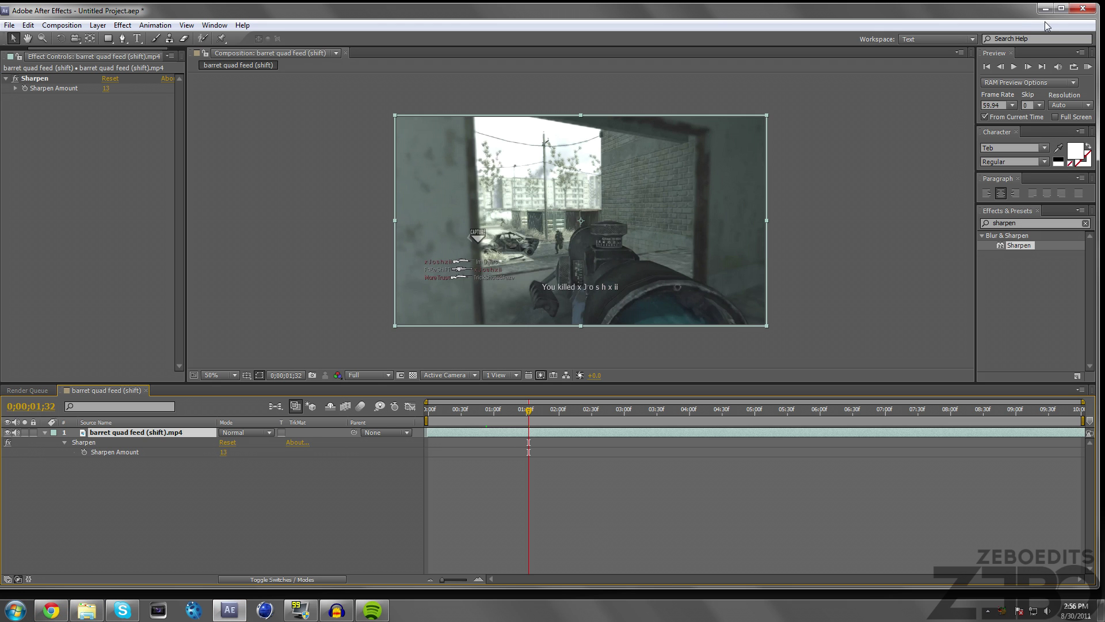
{"action": "mouse_move", "coordinate": [327, 614]}
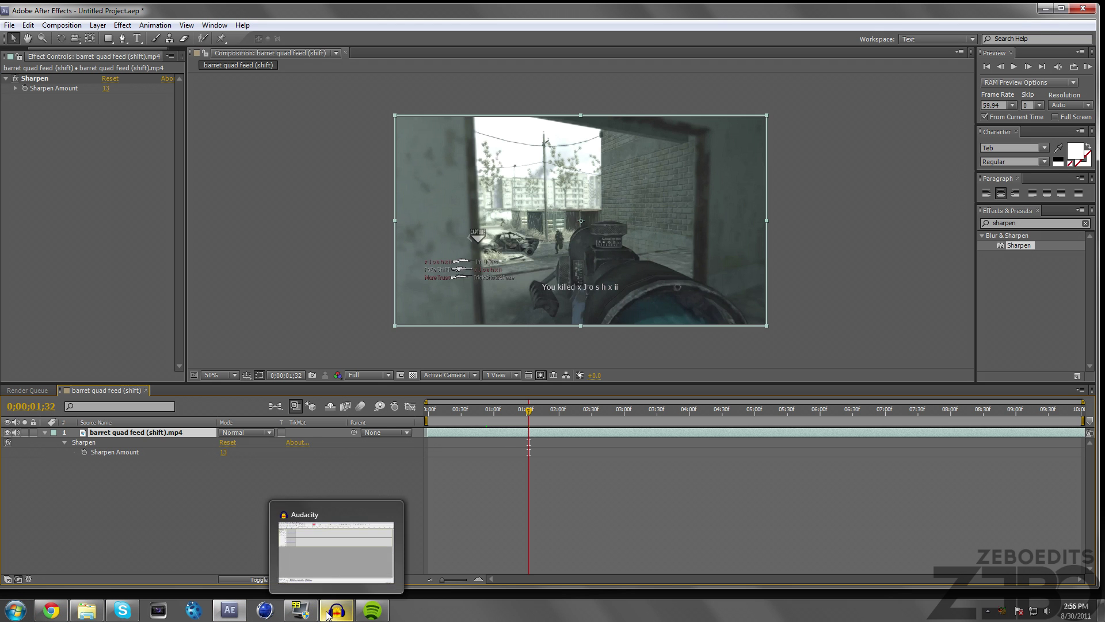